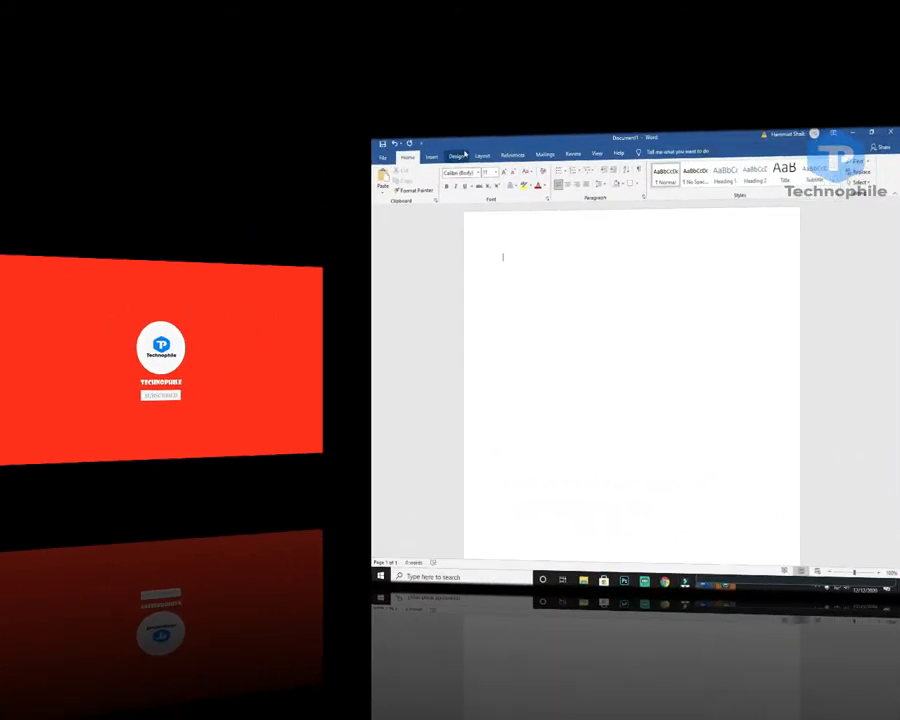
- Generate sample paragraphs with =rand() and split the opening word "Video" onto its own line as a heading
{"action": "type", "text": "=rand()"}
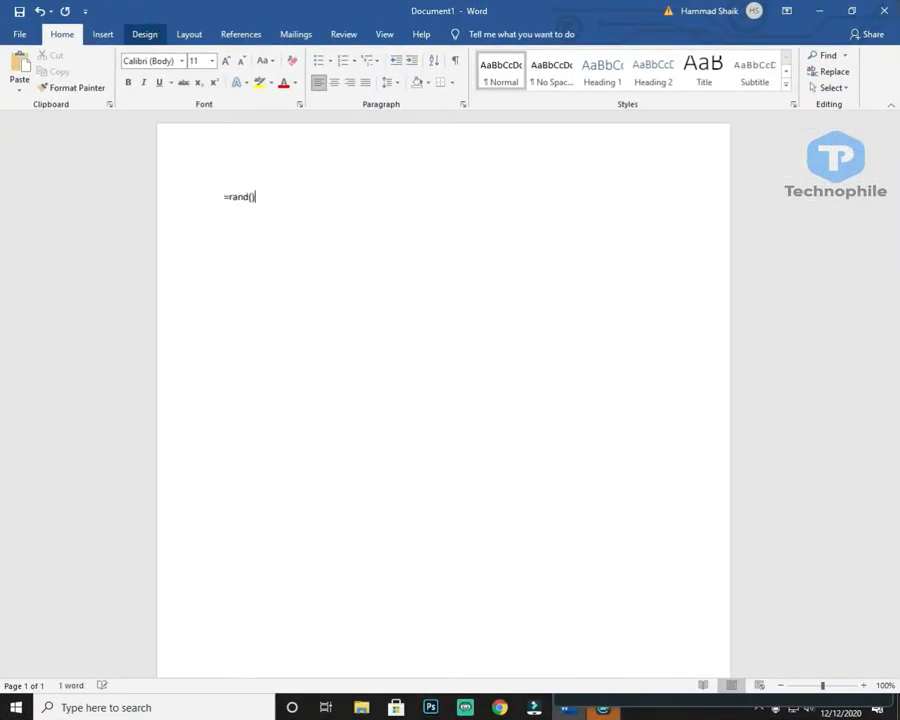
{"action": "key", "text": "Return"}
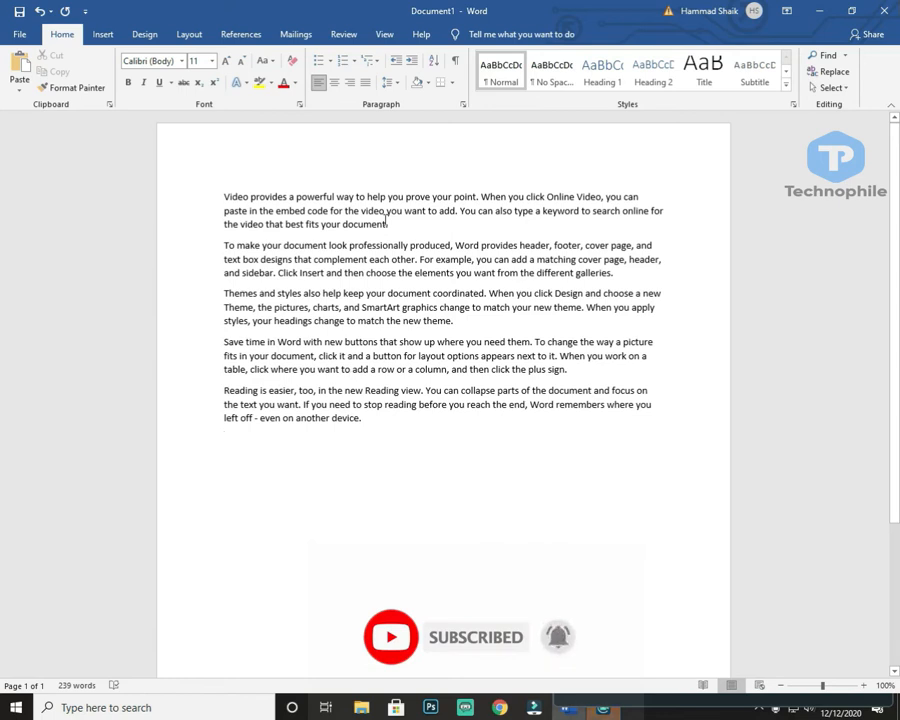
{"action": "left_click", "coordinate": [249, 196]}
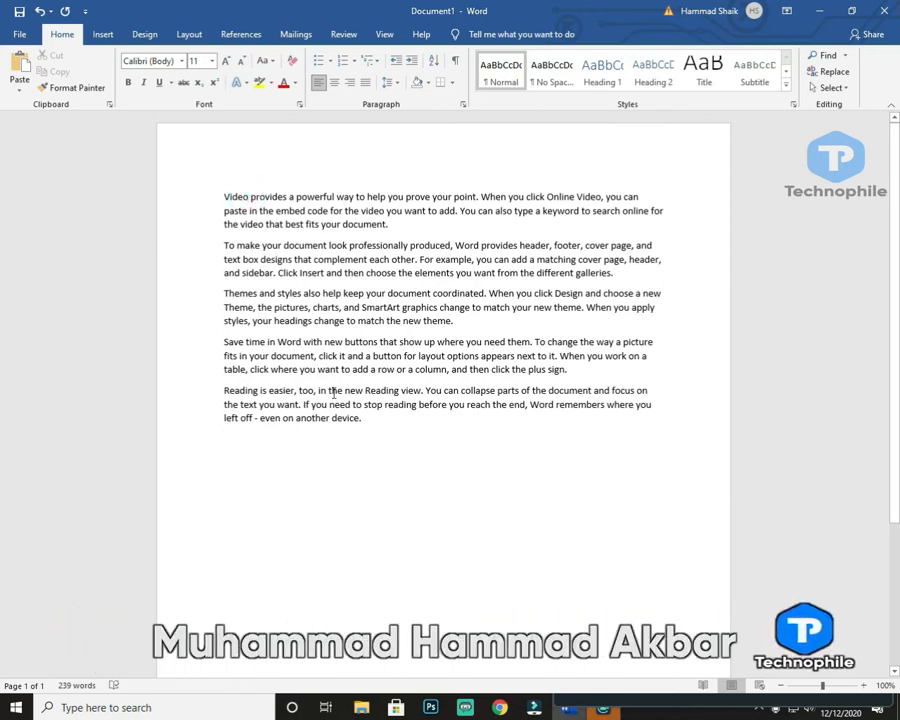
{"action": "key", "text": "Return"}
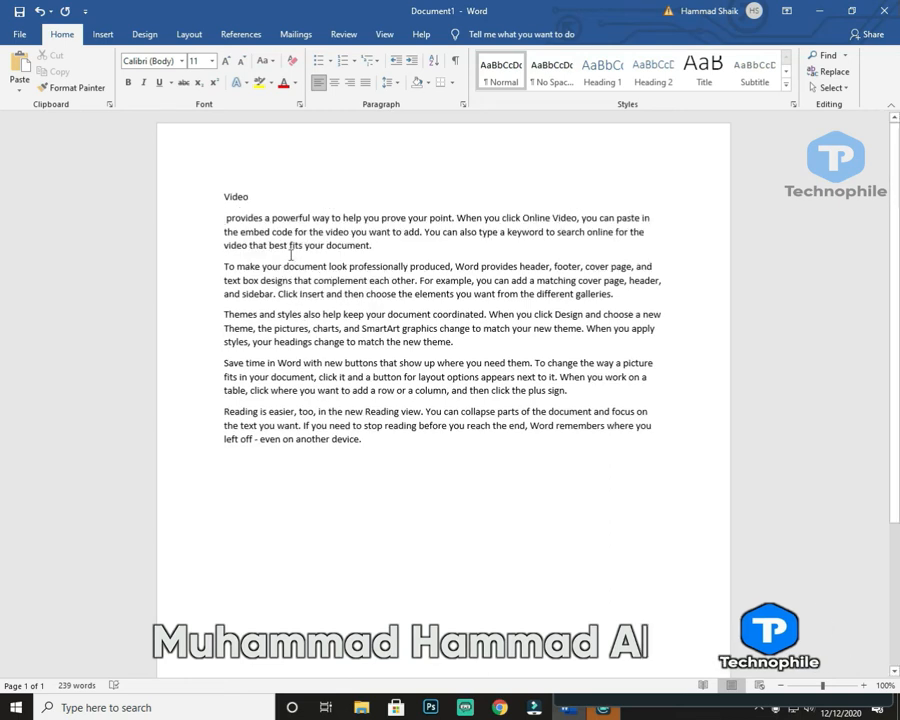
- Format the "Video" heading line manually as 20 pt, bold and underlined
{"action": "left_click_drag", "start_coordinate": [257, 197], "coordinate": [224, 197]}
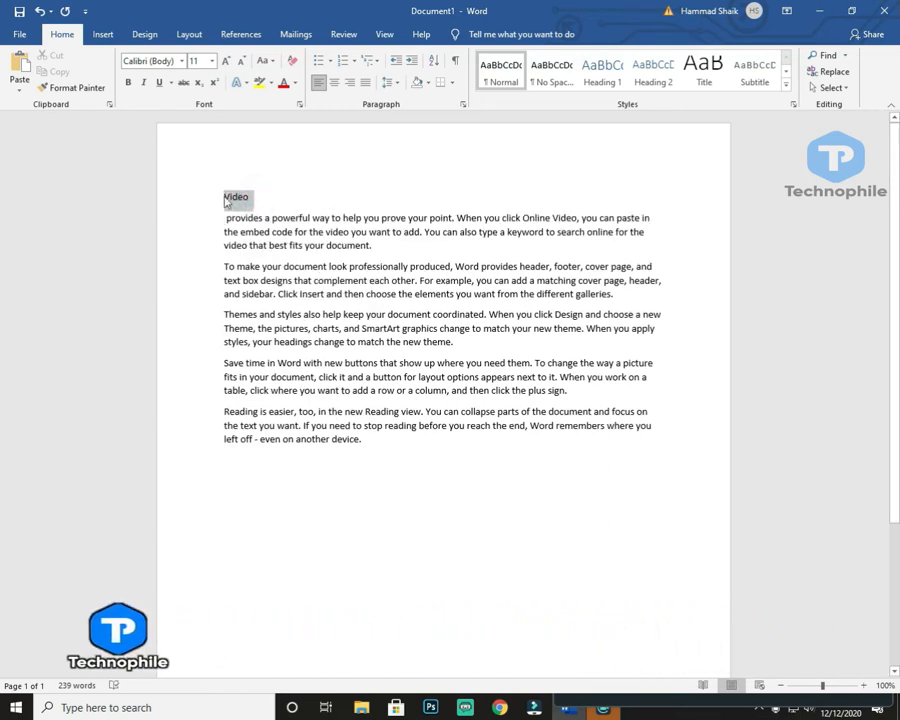
{"action": "left_click", "coordinate": [227, 62]}
{"action": "left_click", "coordinate": [227, 62]}
{"action": "left_click", "coordinate": [227, 62]}
{"action": "left_click", "coordinate": [227, 62]}
{"action": "left_click", "coordinate": [227, 62]}
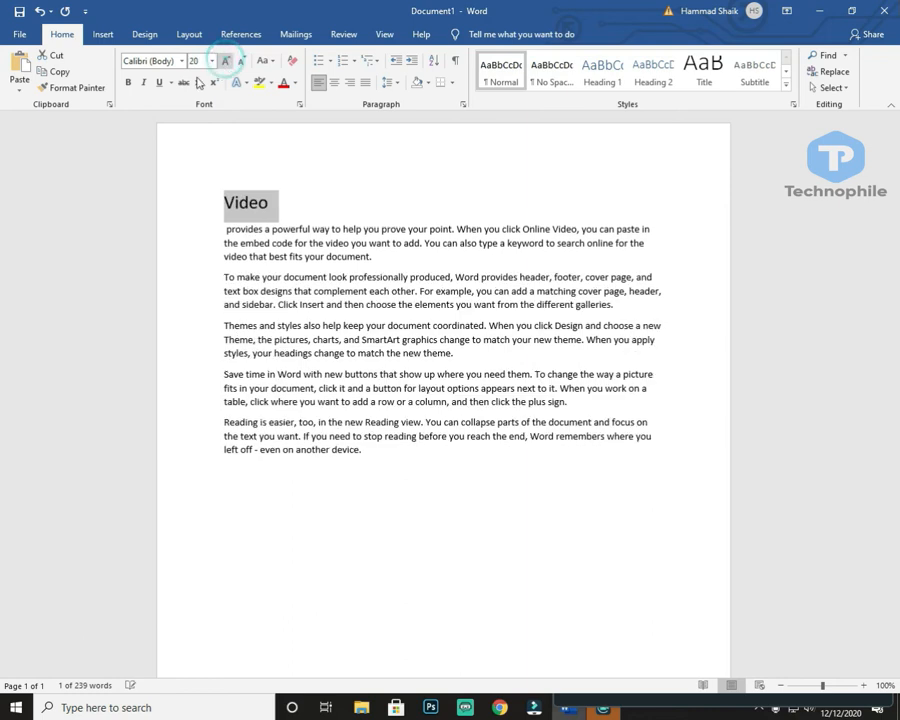
{"action": "left_click", "coordinate": [128, 83]}
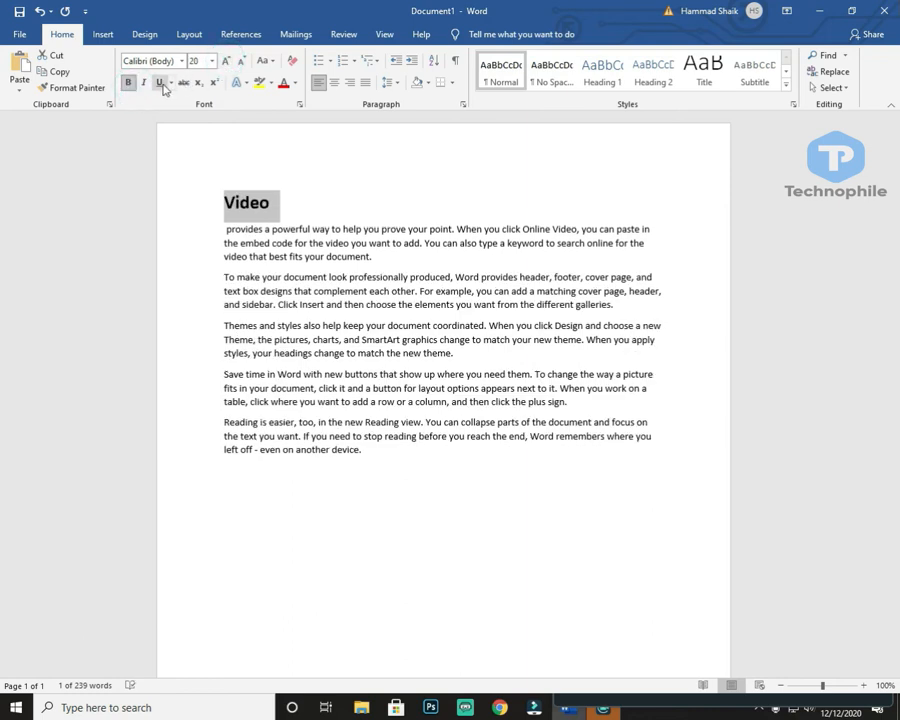
{"action": "left_click", "coordinate": [160, 83]}
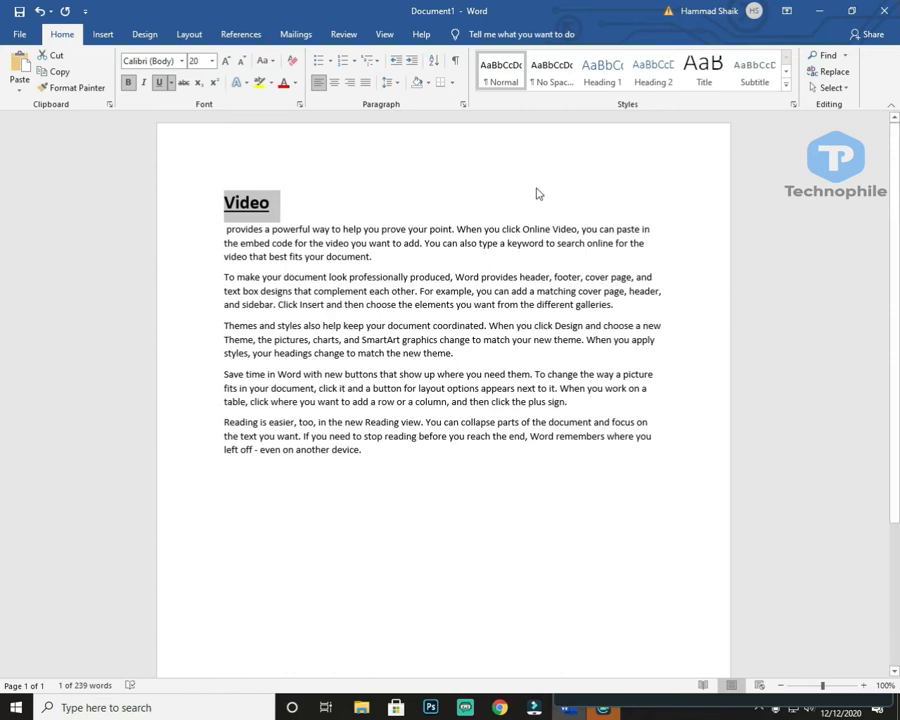
- Clear the manual formatting from the "Video" line and apply the Heading 1 style to it
{"action": "left_click", "coordinate": [289, 63]}
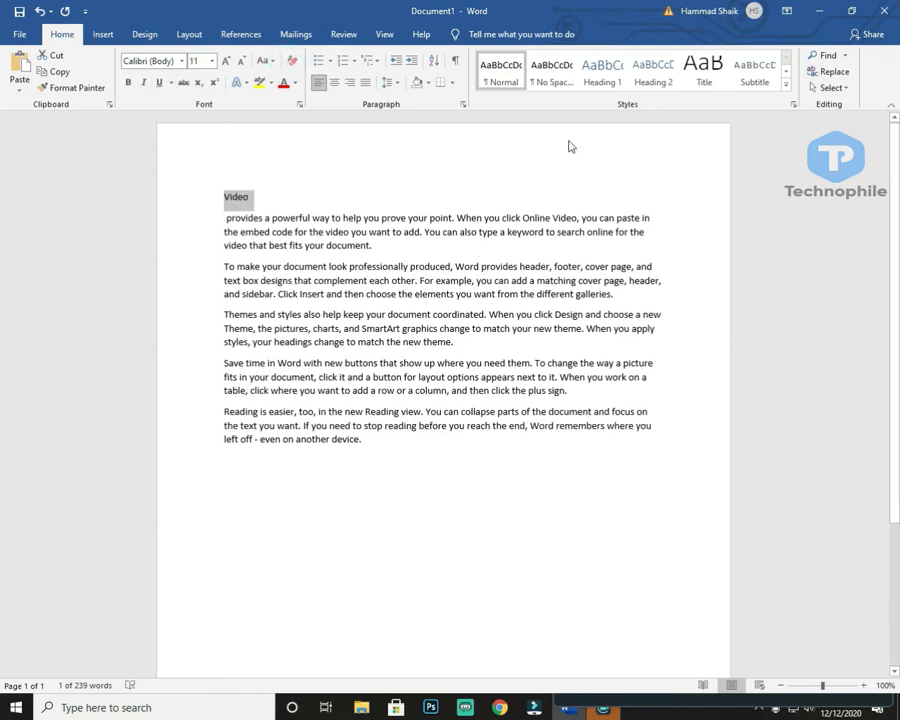
{"action": "left_click", "coordinate": [786, 86]}
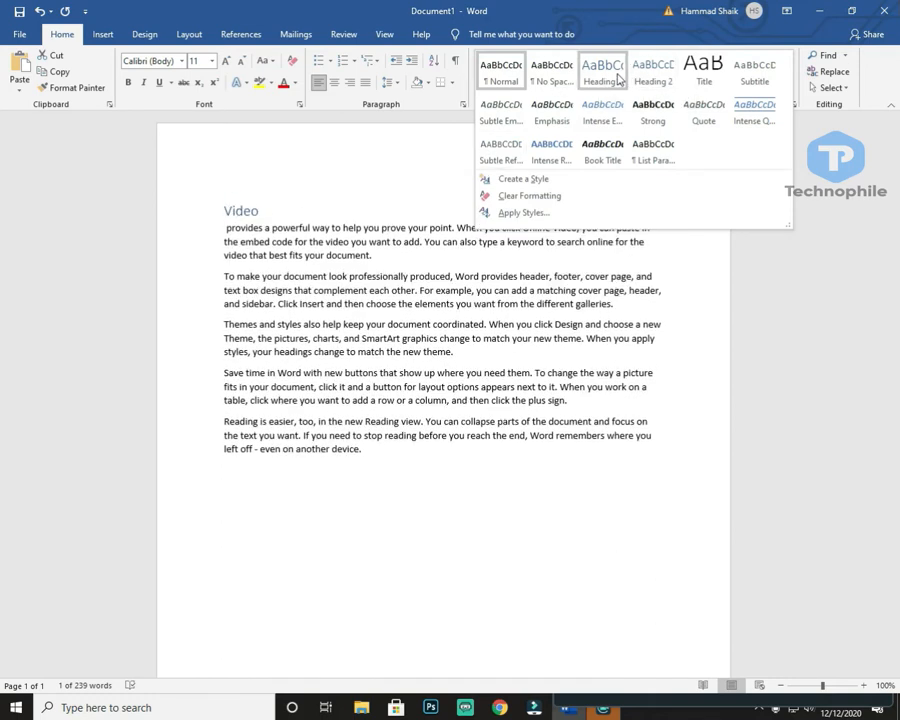
{"action": "left_click", "coordinate": [619, 79]}
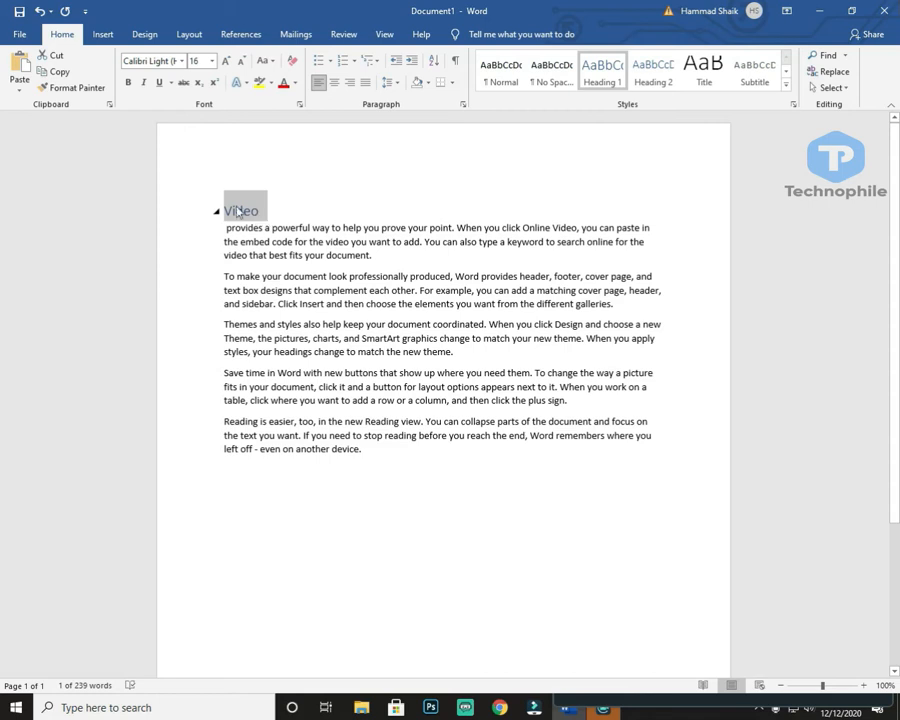
- Enlarge the "Video" heading to 24 pt and make it bold
{"action": "left_click", "coordinate": [226, 61]}
{"action": "left_click", "coordinate": [226, 61]}
{"action": "left_click", "coordinate": [226, 61]}
{"action": "left_click", "coordinate": [226, 61]}
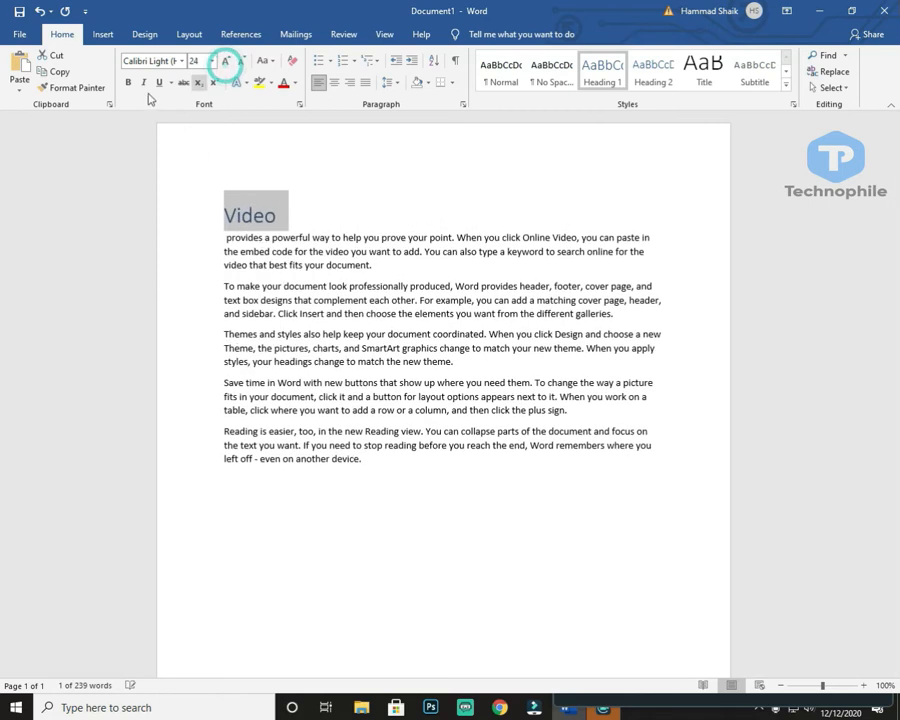
{"action": "left_click", "coordinate": [128, 84]}
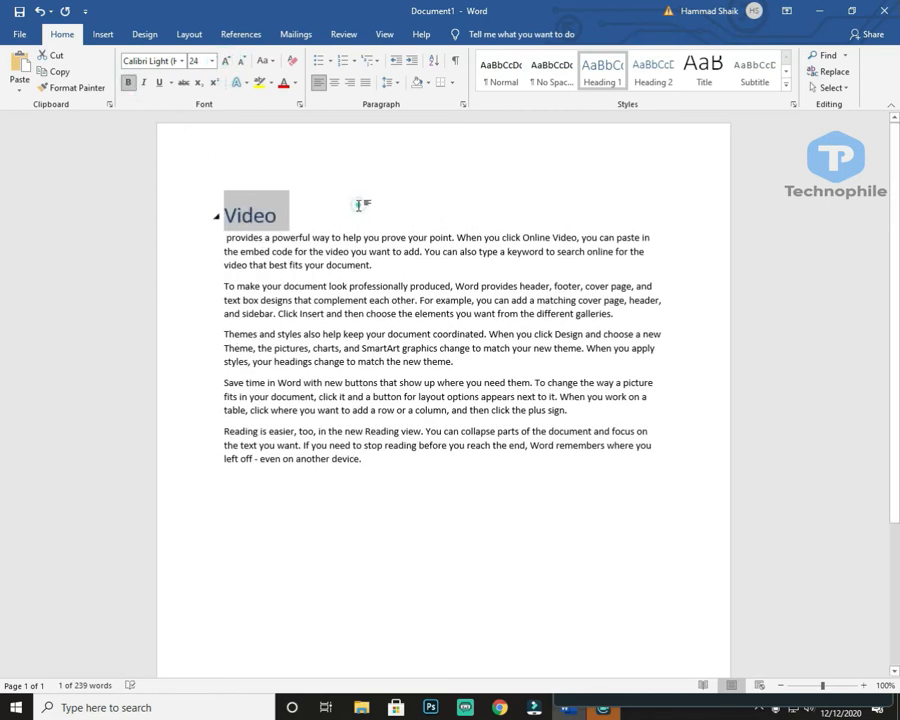
{"action": "left_click", "coordinate": [288, 216]}
{"action": "left_click_drag", "start_coordinate": [253, 216], "coordinate": [224, 216]}
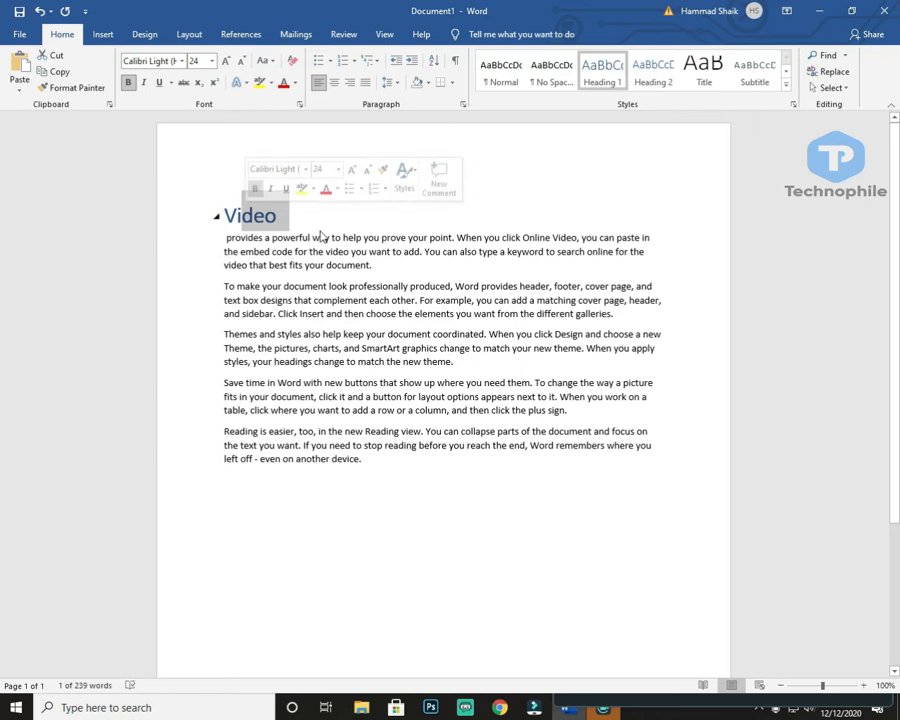
{"action": "left_click", "coordinate": [295, 218]}
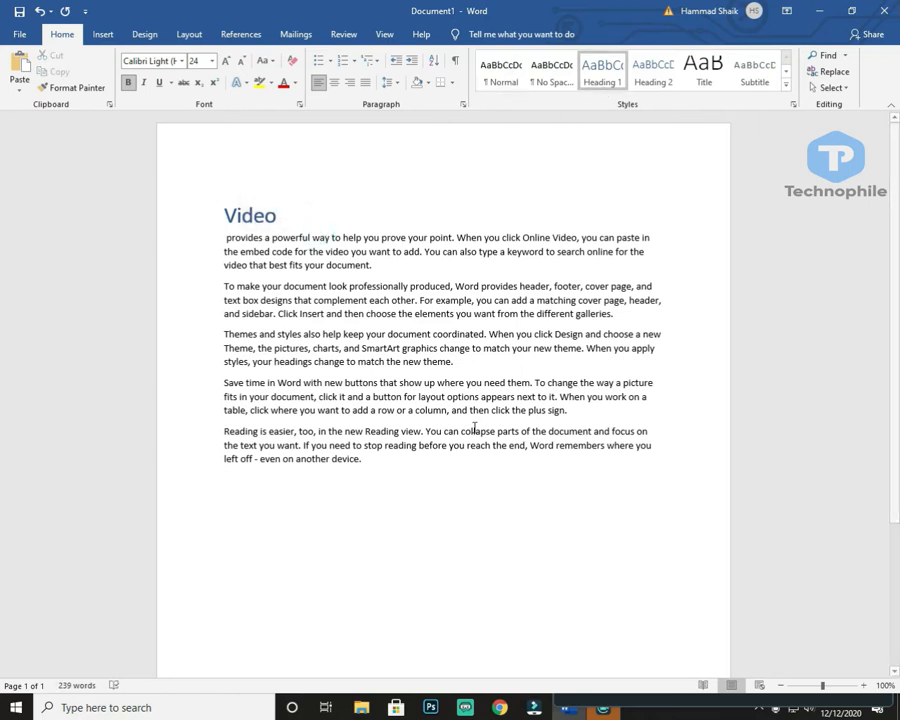
- Clear the formatting of the entire document and delete all of its text
{"action": "key", "text": "ctrl+a"}
{"action": "left_click", "coordinate": [293, 60]}
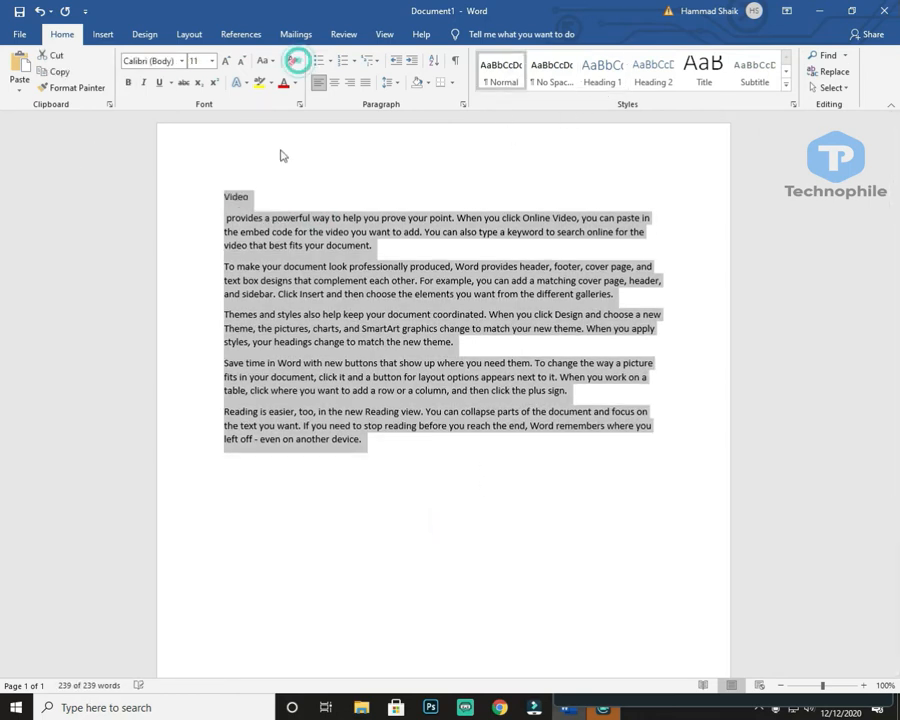
{"action": "left_click", "coordinate": [268, 198]}
{"action": "key", "text": "ctrl+a"}
{"action": "key", "text": "Delete"}
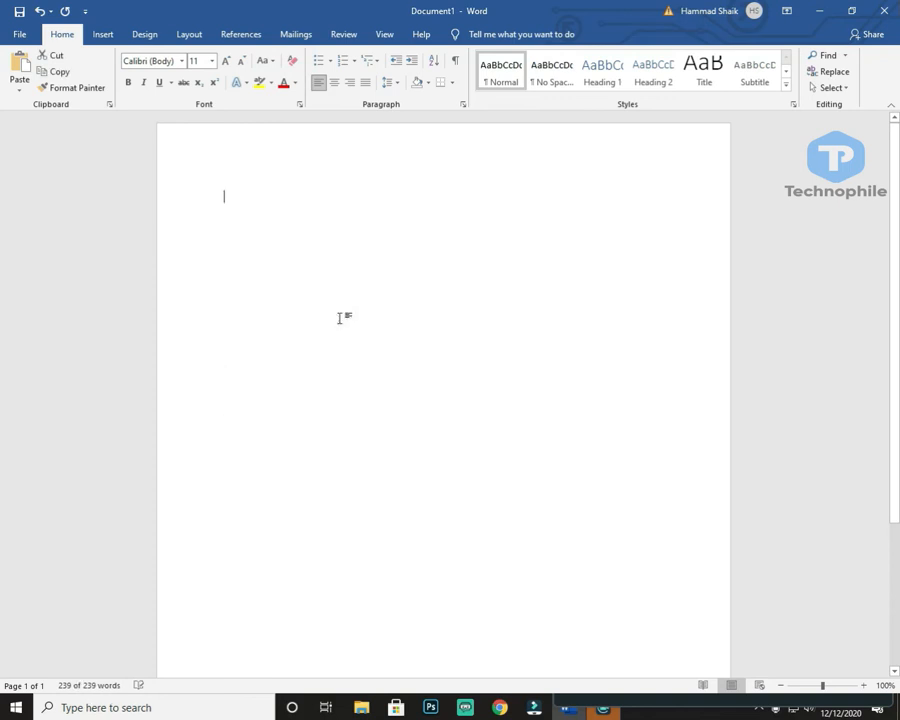
- Generate fresh sample paragraphs in the empty document with =rand()
{"action": "type", "text": "=rand("}
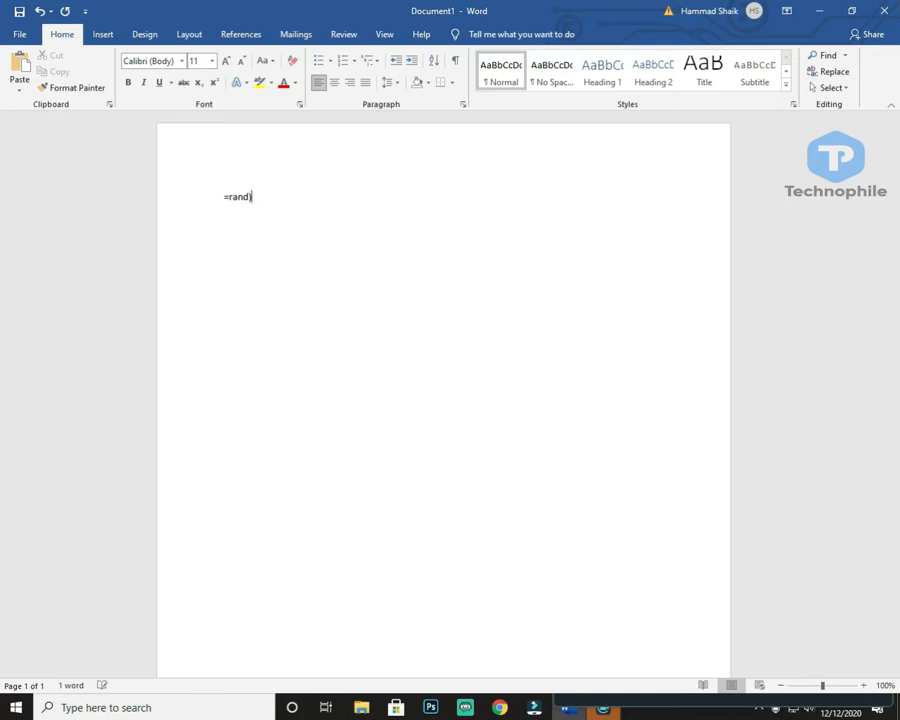
{"action": "type", "text": ")"}
{"action": "key", "text": "Return"}
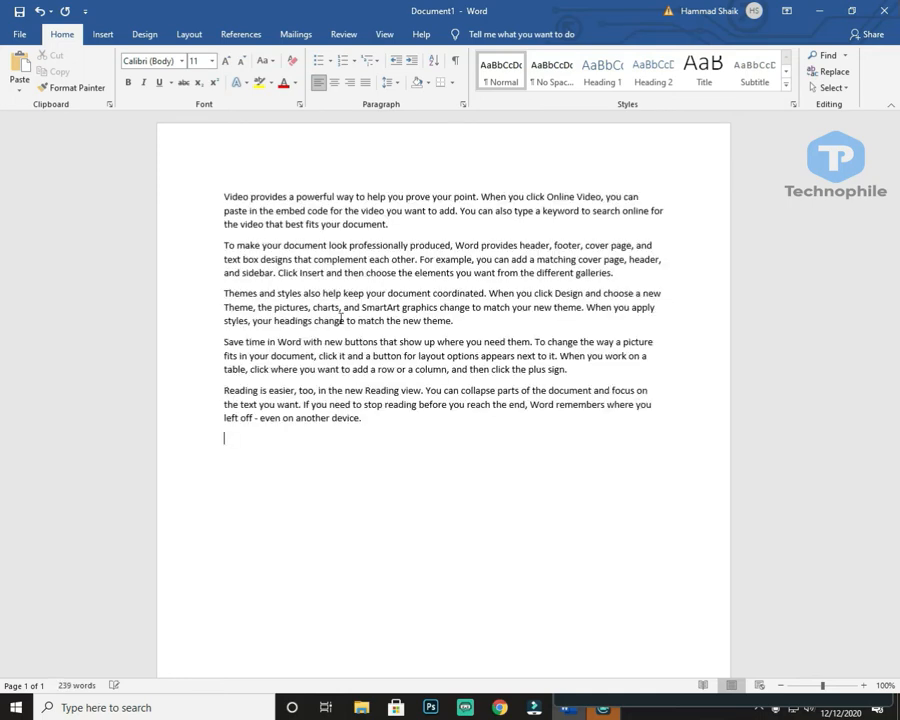
- Try the No Spacing, Heading 2 and Heading 3 styles in turn on the whole text
{"action": "key", "text": "ctrl+a"}
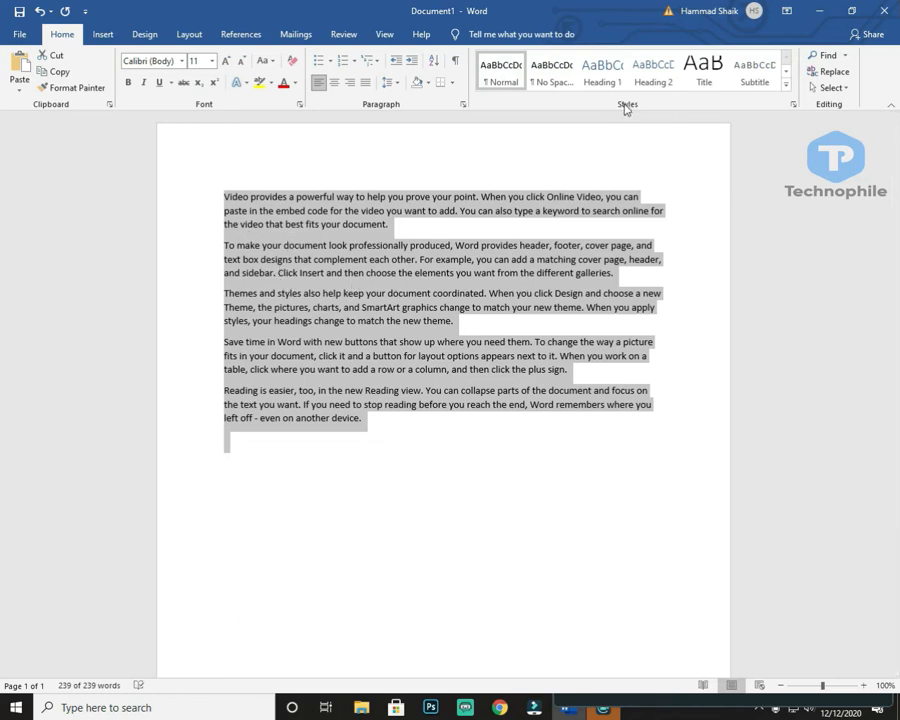
{"action": "left_click", "coordinate": [566, 74]}
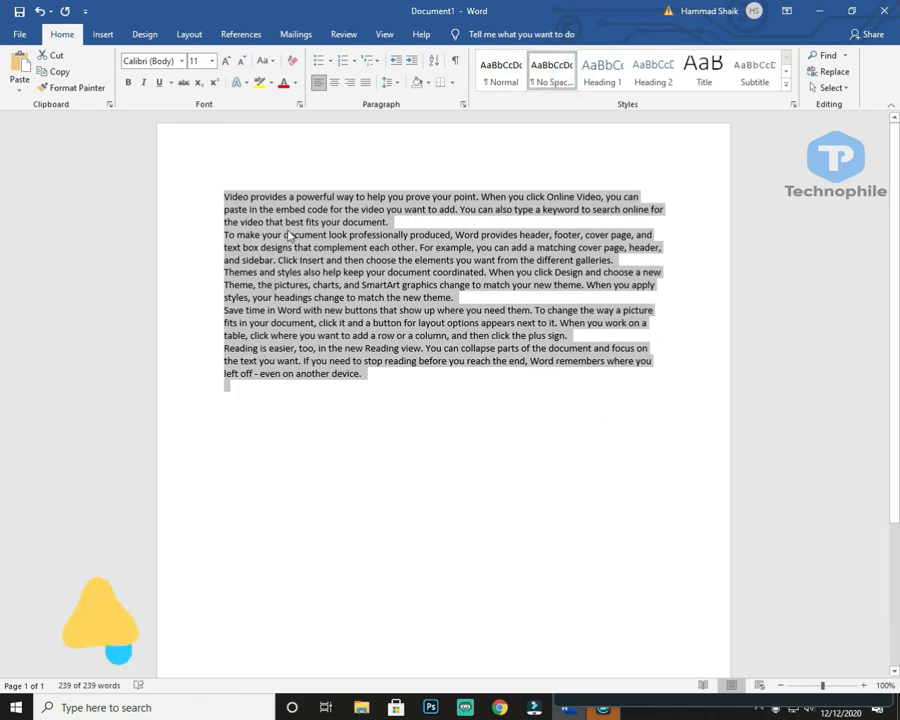
{"action": "left_click", "coordinate": [660, 80]}
{"action": "left_click", "coordinate": [788, 86]}
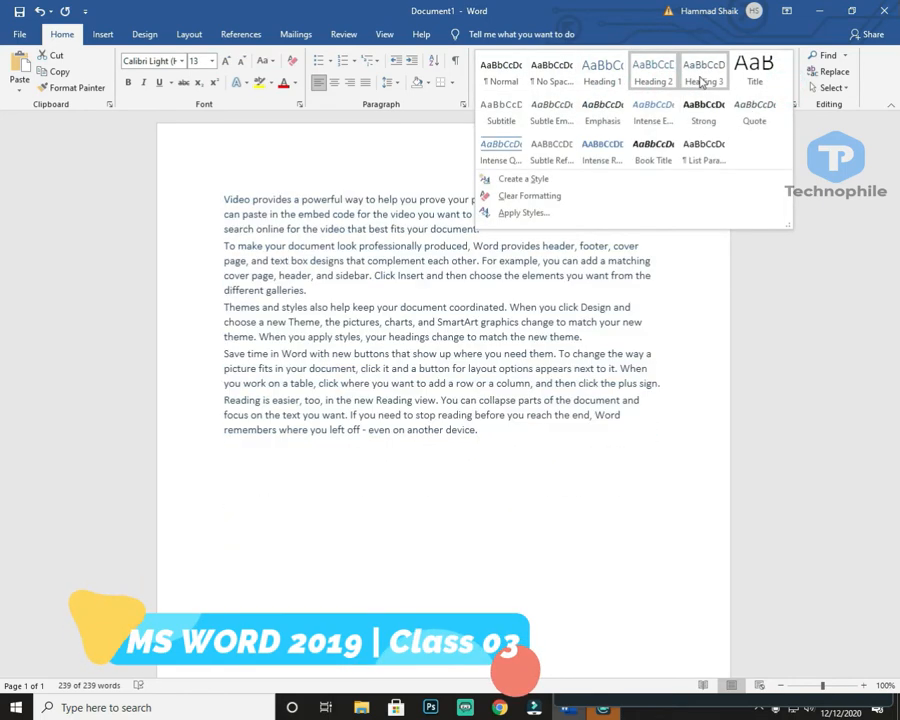
{"action": "left_click", "coordinate": [703, 80]}
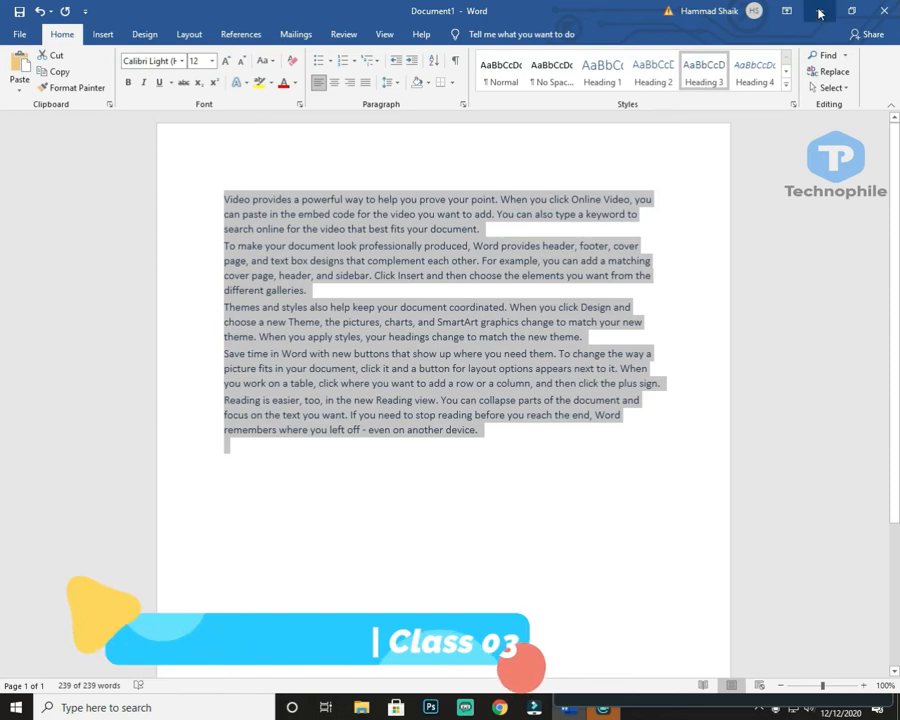
- Try the Heading 4 and Heading 5 styles on the whole text, and return it to the Normal style
{"action": "left_click", "coordinate": [788, 86]}
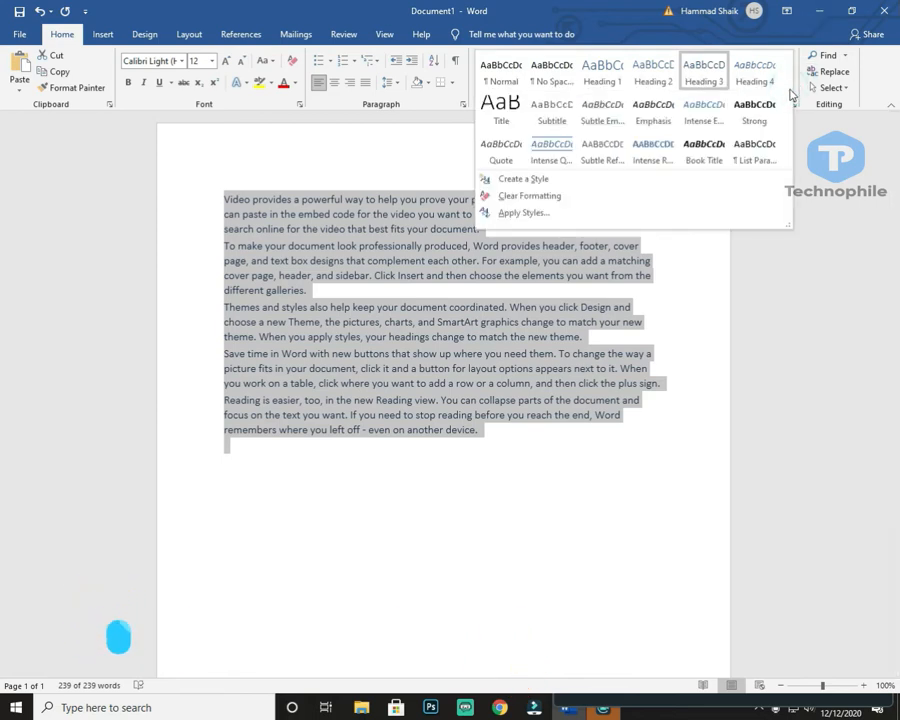
{"action": "left_click", "coordinate": [755, 74]}
{"action": "left_click", "coordinate": [788, 86]}
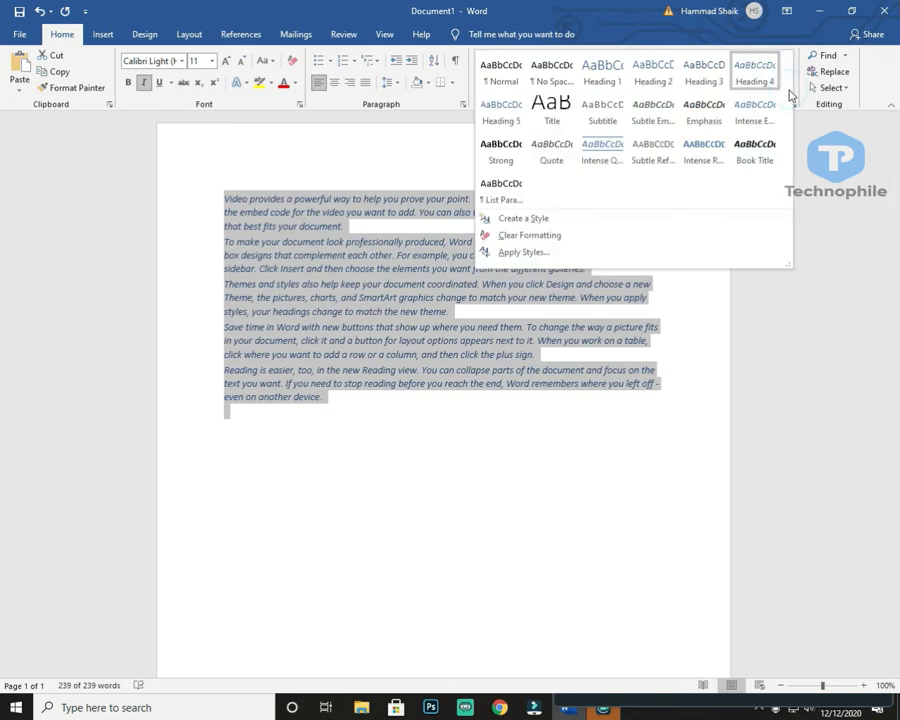
{"action": "left_click", "coordinate": [517, 121]}
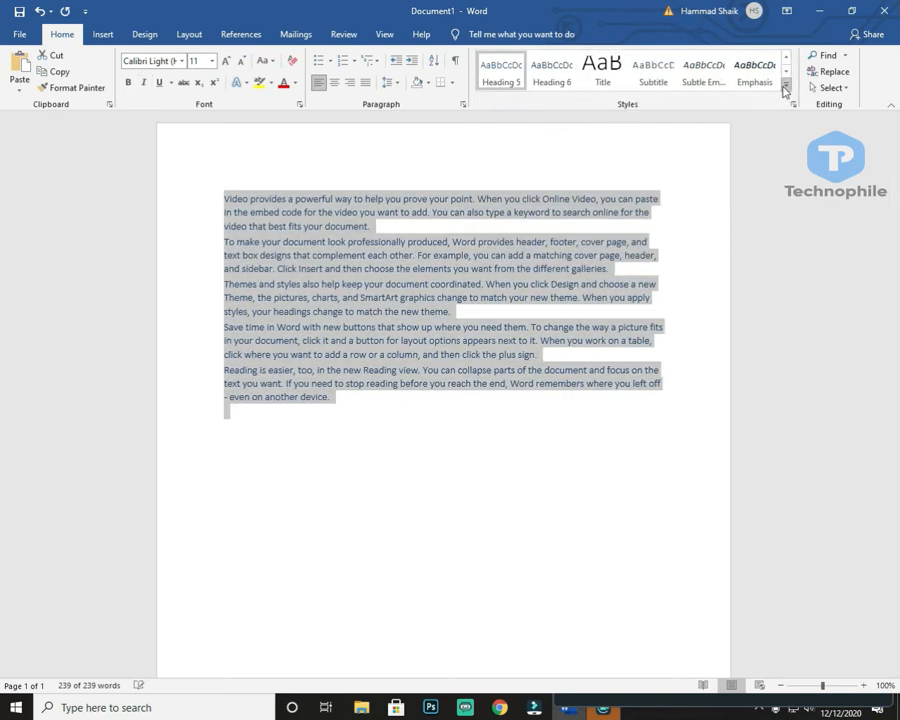
{"action": "left_click", "coordinate": [788, 86]}
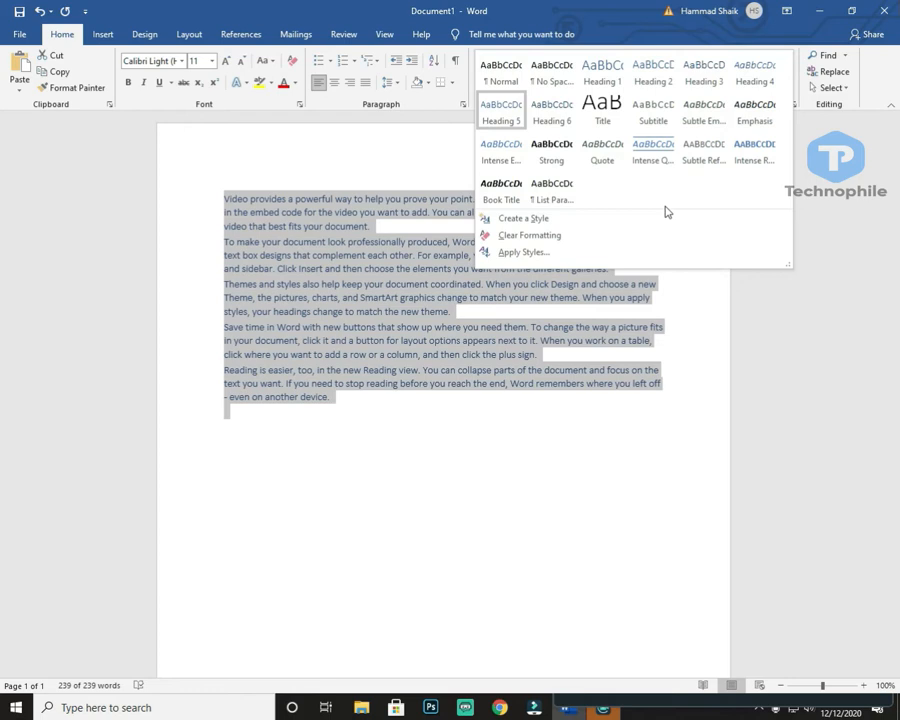
{"action": "left_click", "coordinate": [498, 72]}
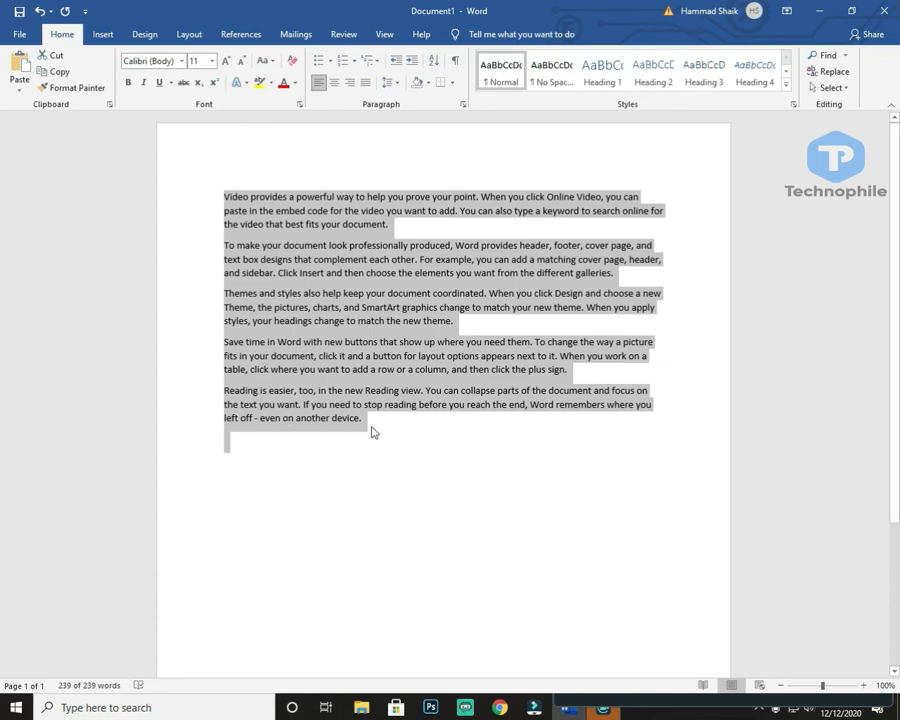
- Format the whole text in red, 16 pt, bold and uppercase
{"action": "left_click", "coordinate": [295, 83]}
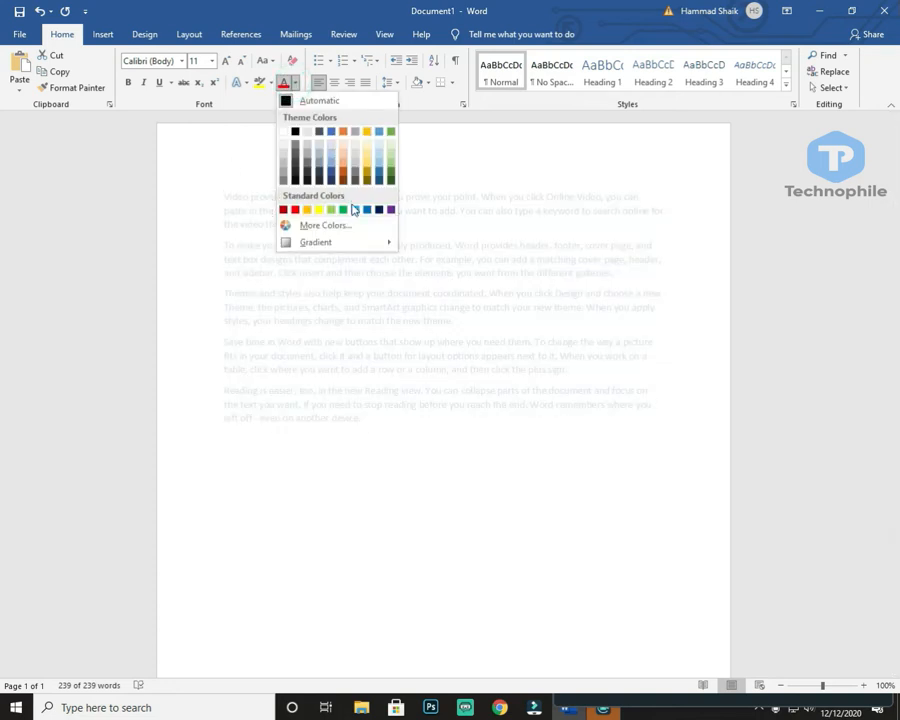
{"action": "left_click", "coordinate": [295, 209]}
{"action": "left_click", "coordinate": [226, 61]}
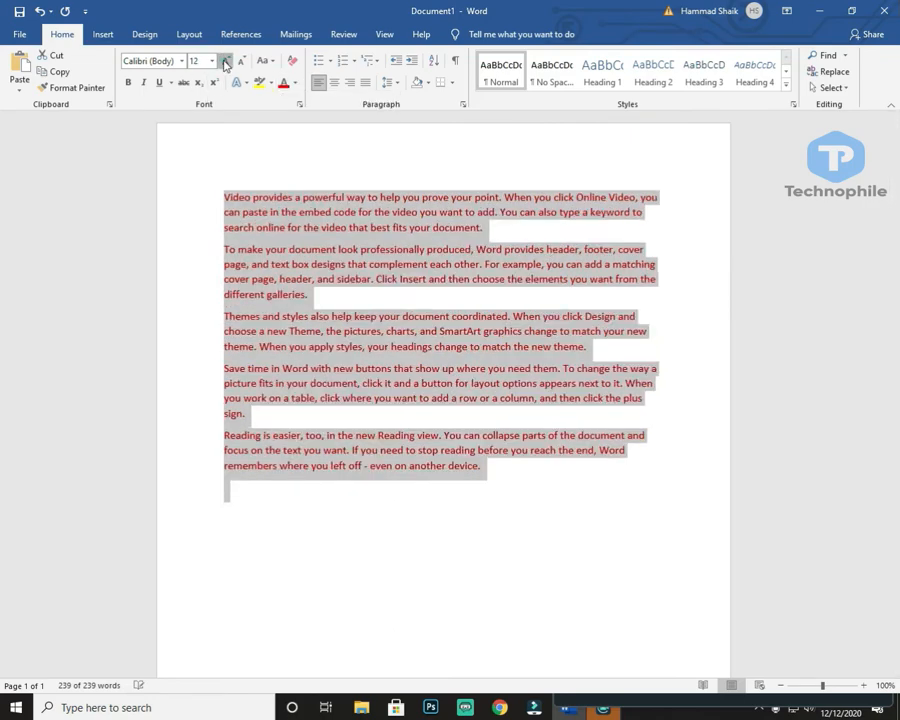
{"action": "left_click", "coordinate": [226, 61]}
{"action": "left_click", "coordinate": [226, 61]}
{"action": "left_click", "coordinate": [128, 83]}
{"action": "left_click", "coordinate": [264, 61]}
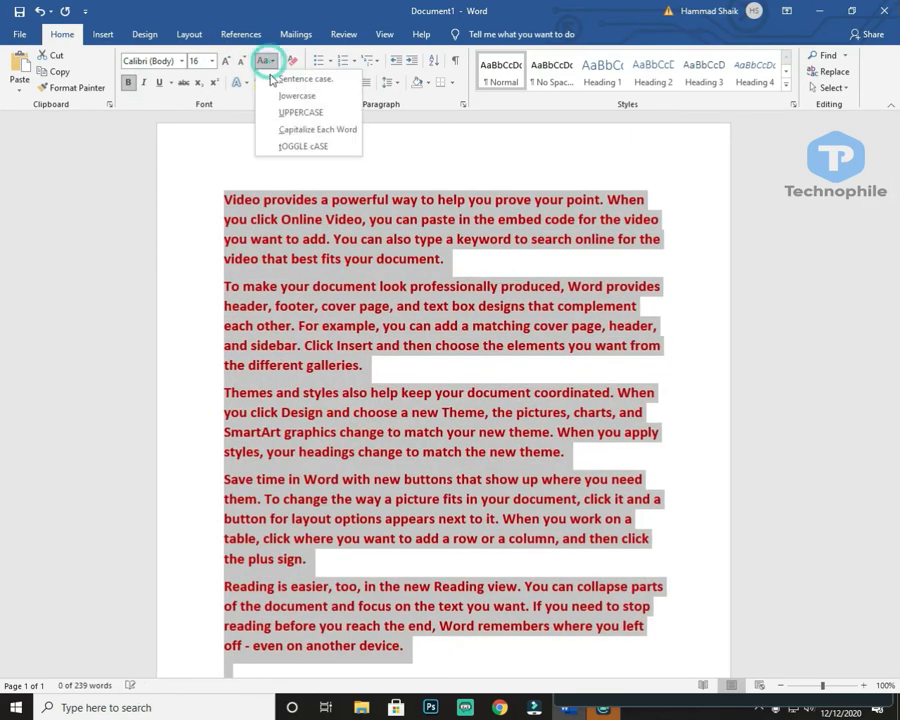
{"action": "left_click", "coordinate": [296, 113]}
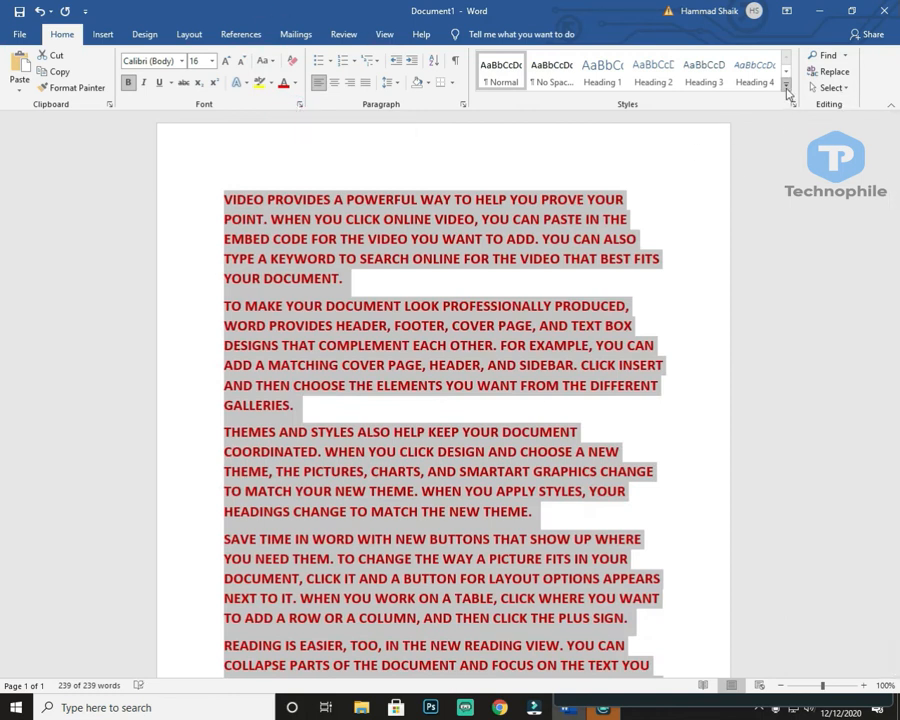
- Create a new paragraph style named Technophile from the formatting of the selected text
{"action": "left_click", "coordinate": [787, 90]}
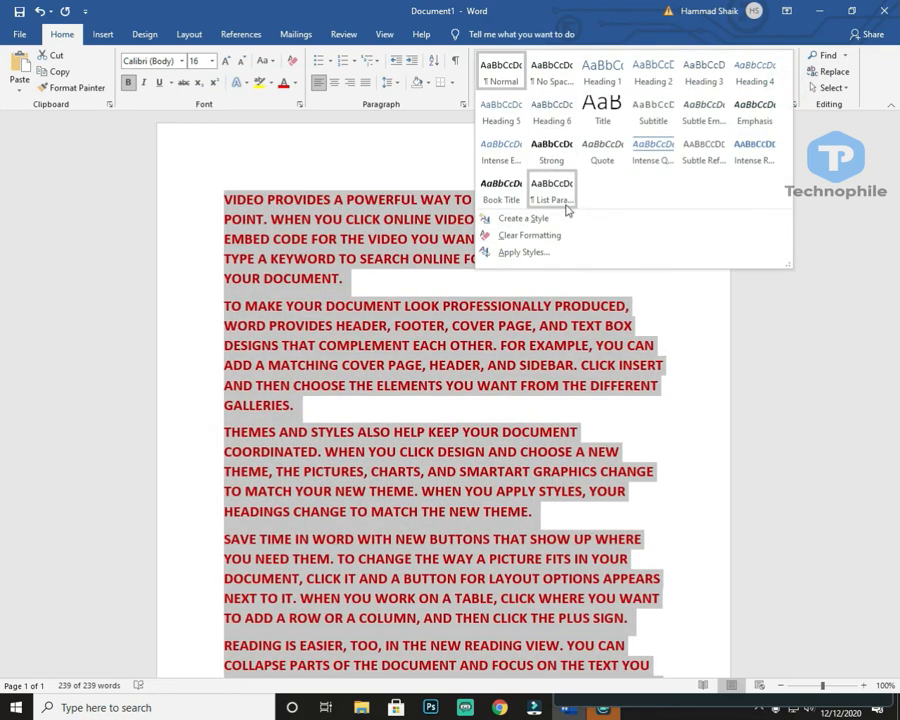
{"action": "left_click", "coordinate": [566, 228]}
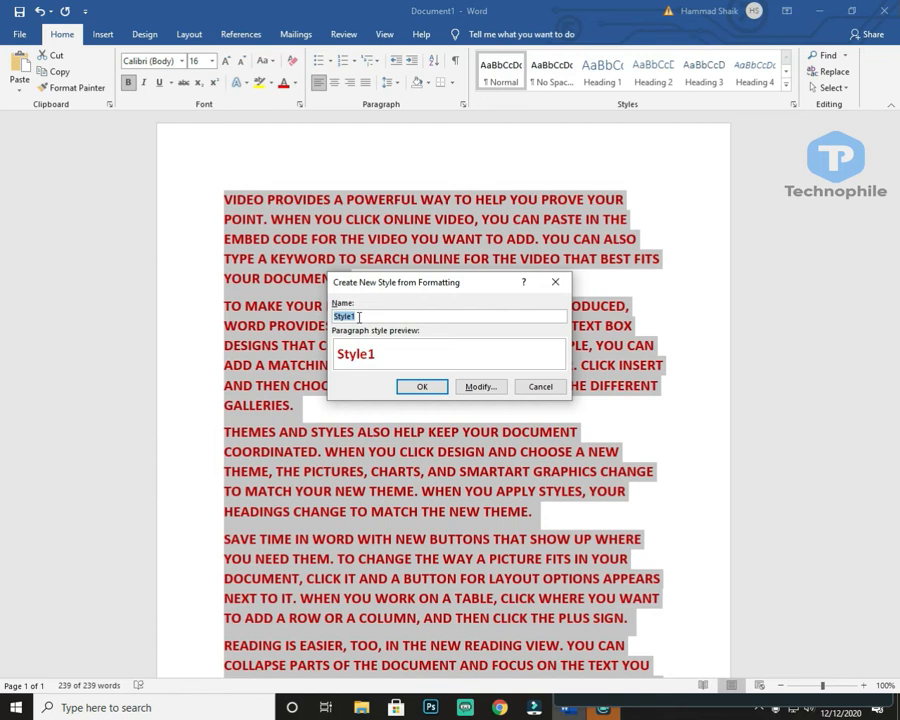
{"action": "type", "text": "Technophile"}
{"action": "left_click", "coordinate": [431, 390]}
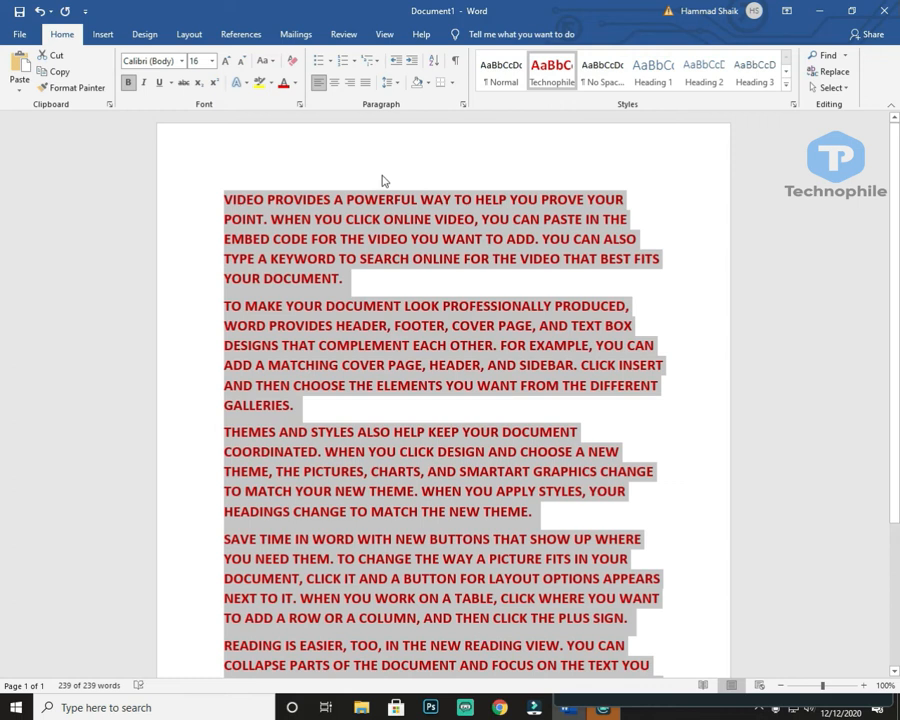
- Delete the whole text, clear the formatting, and generate fresh sample text with =rand()
{"action": "key", "text": "Delete"}
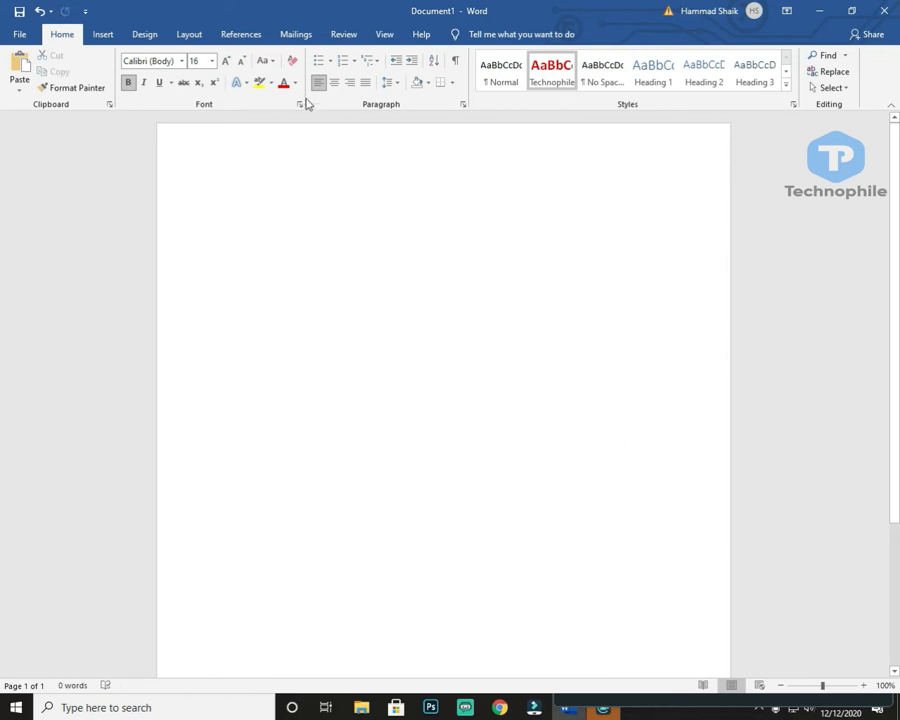
{"action": "left_click", "coordinate": [292, 61]}
{"action": "type", "text": "=rand()"}
{"action": "key", "text": "Return"}
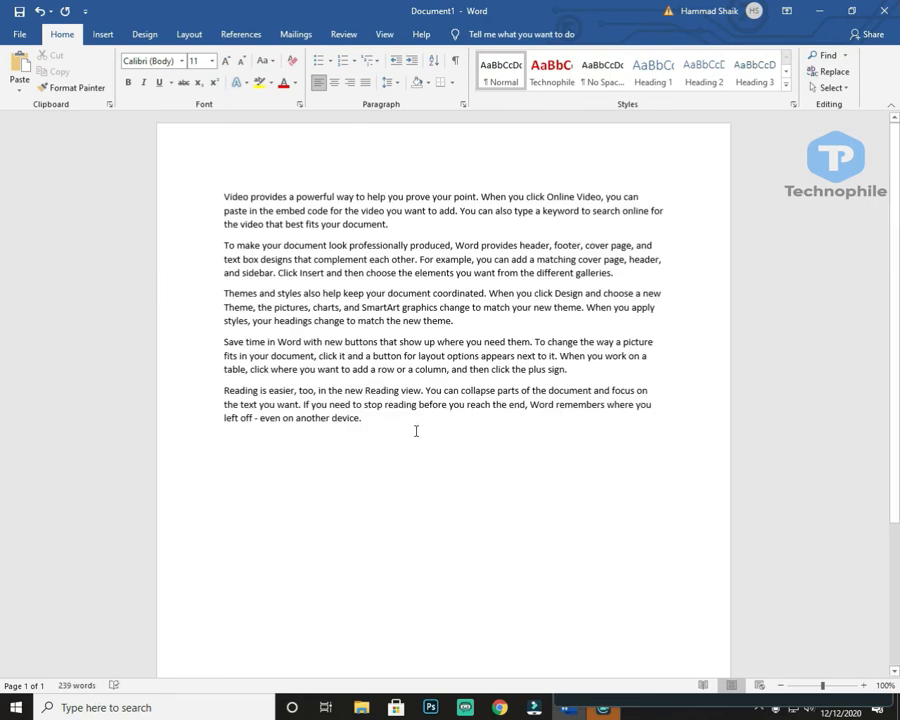
- Try the Technophile style on all the sample paragraphs, and return them to the Normal style
{"action": "left_click_drag", "start_coordinate": [398, 437], "coordinate": [195, 199]}
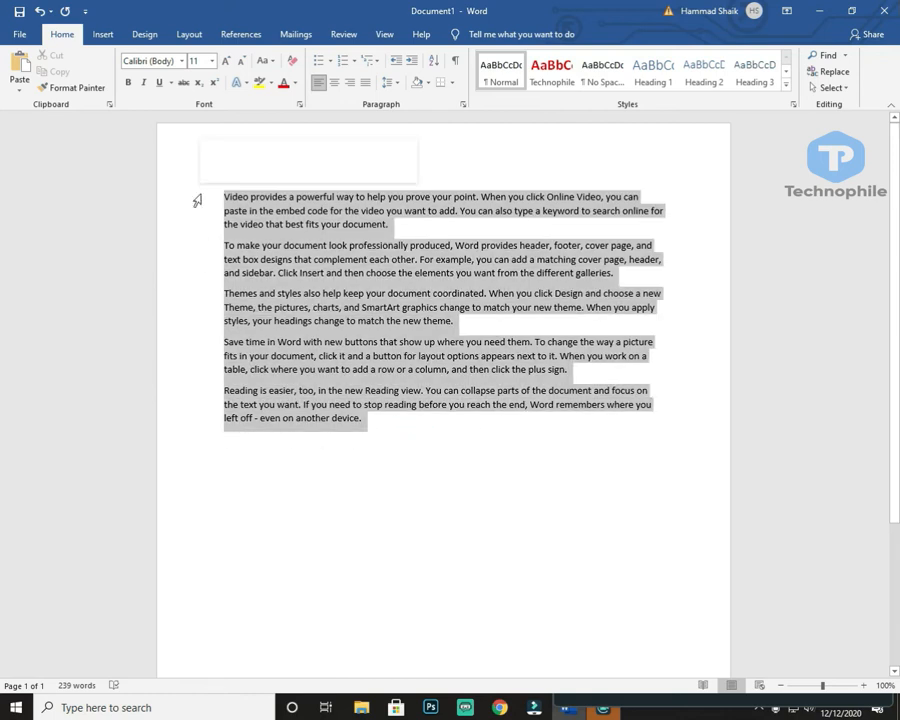
{"action": "left_click", "coordinate": [552, 70]}
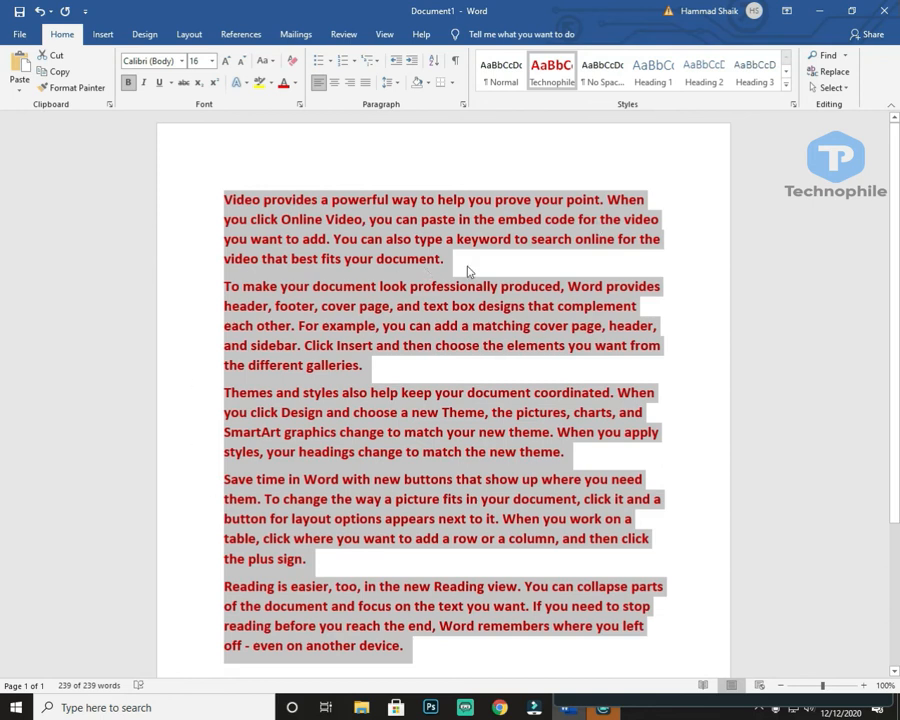
{"action": "left_click", "coordinate": [501, 70]}
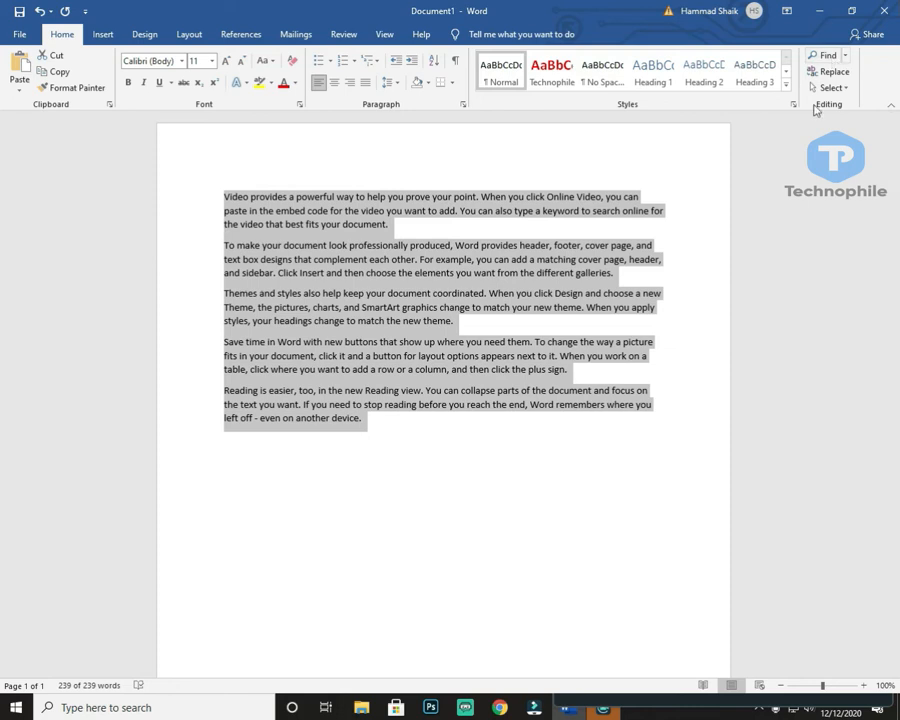
{"action": "left_click", "coordinate": [230, 210]}
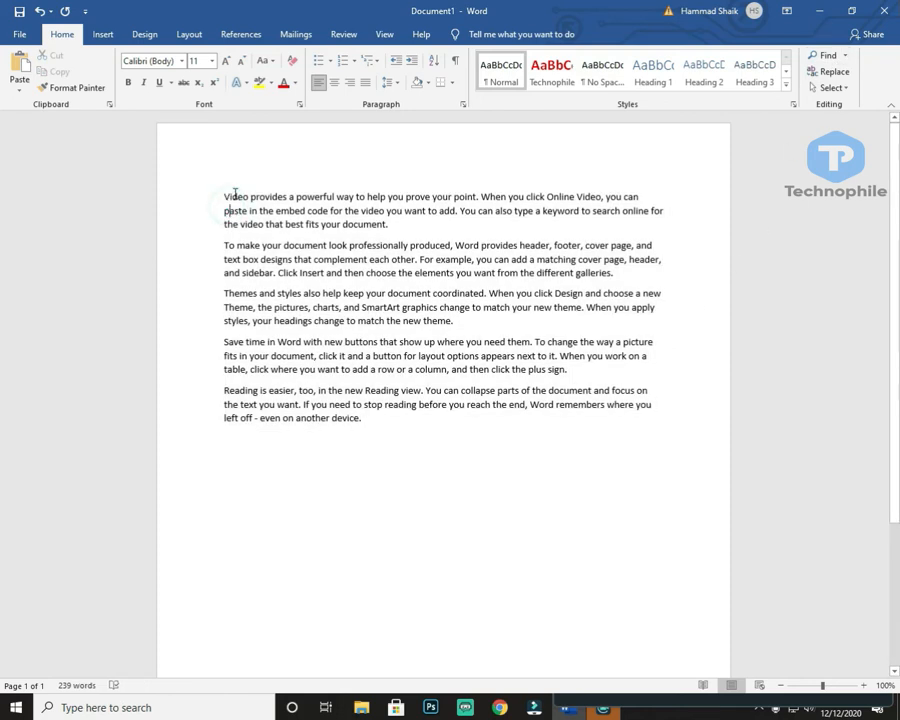
{"action": "left_click_drag", "start_coordinate": [386, 424], "coordinate": [169, 209]}
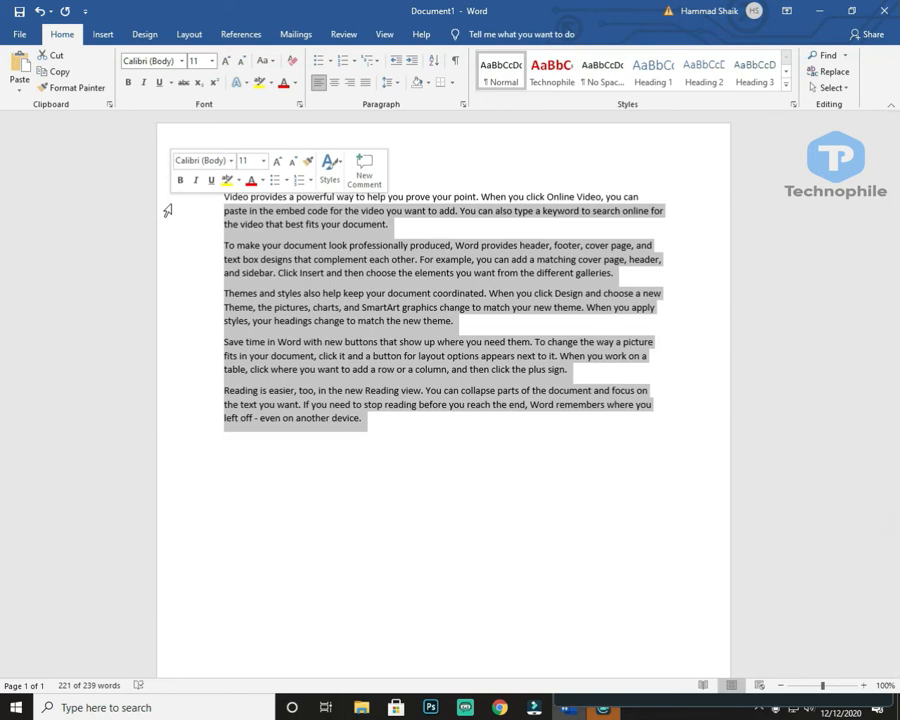
{"action": "left_click", "coordinate": [445, 469]}
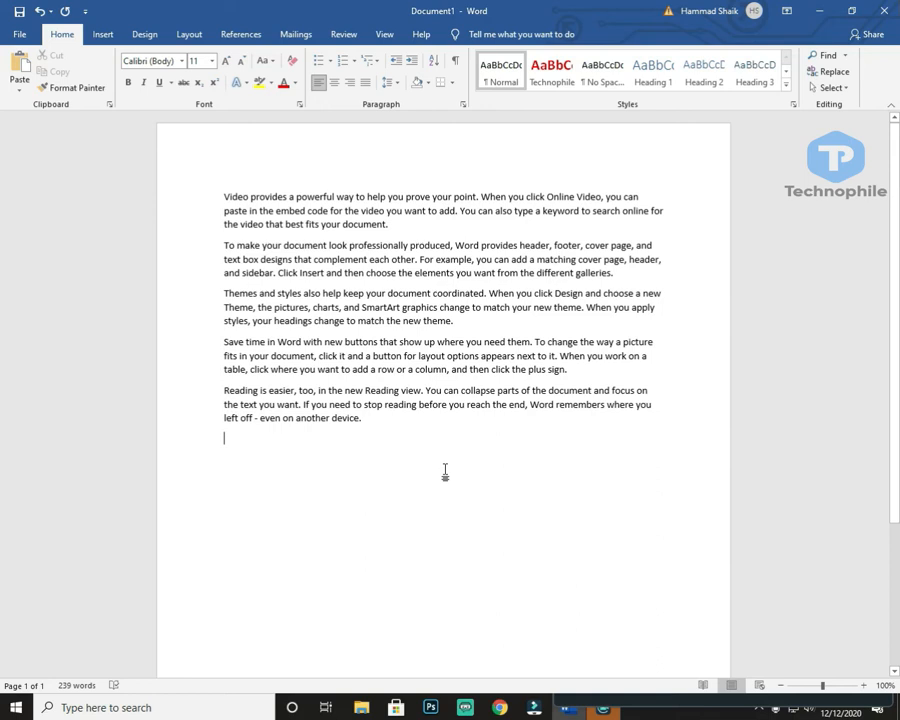
- Search the document for "help" and look at its page thumbnail and headings views
{"action": "left_click", "coordinate": [228, 192]}
{"action": "left_click", "coordinate": [226, 183]}
{"action": "left_click", "coordinate": [826, 56]}
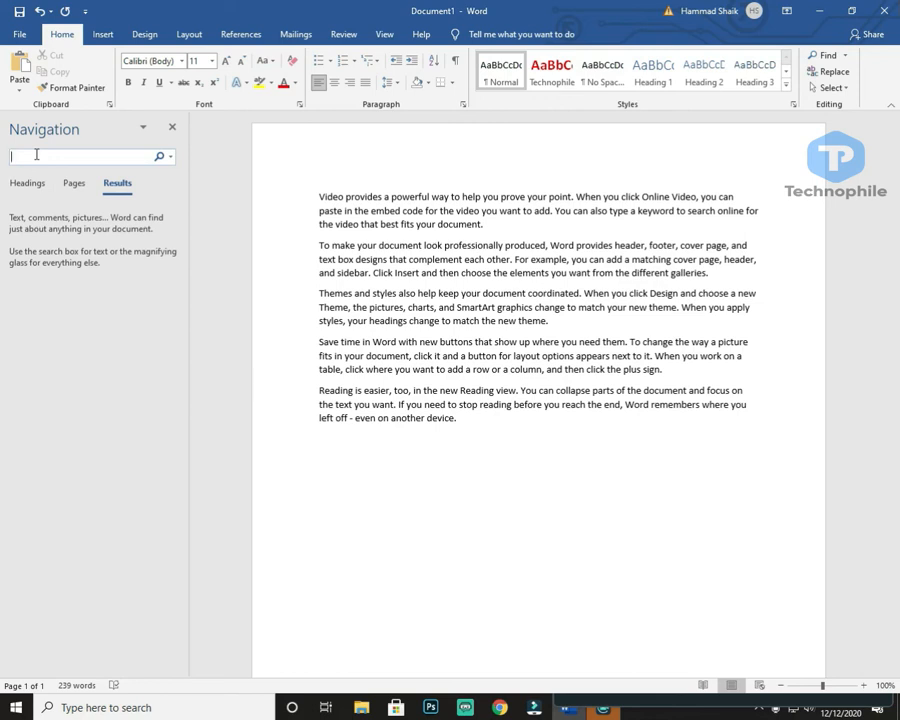
{"action": "type", "text": "help"}
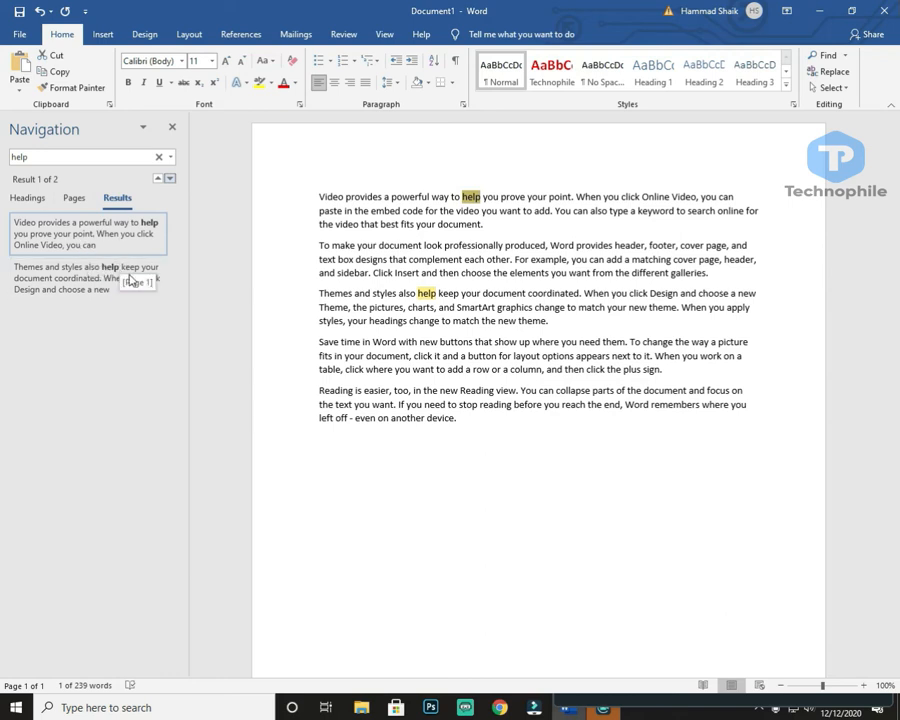
{"action": "left_click", "coordinate": [74, 198]}
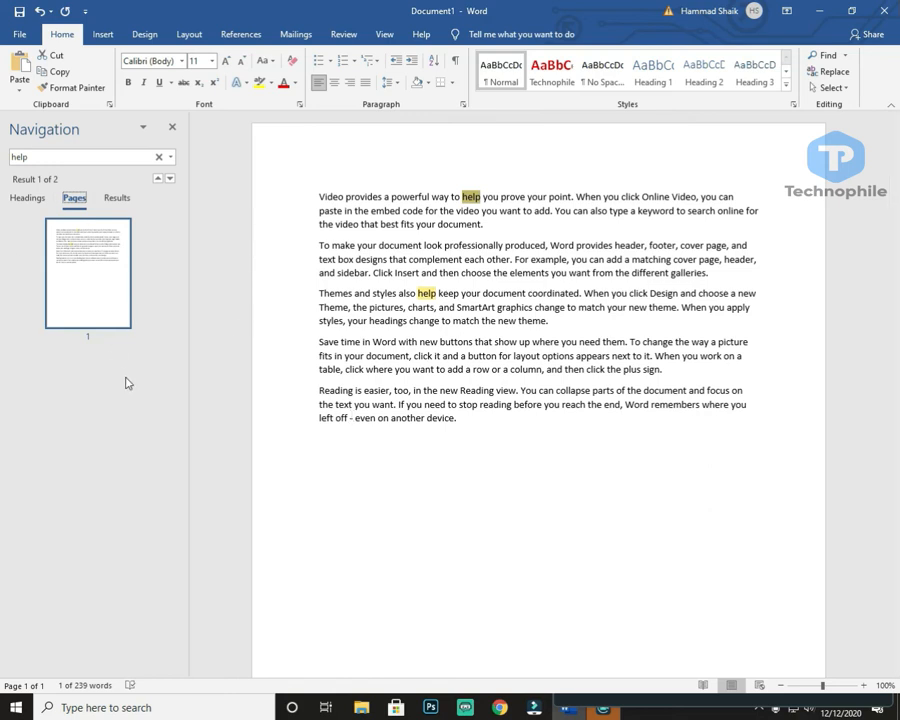
{"action": "left_click", "coordinate": [27, 199]}
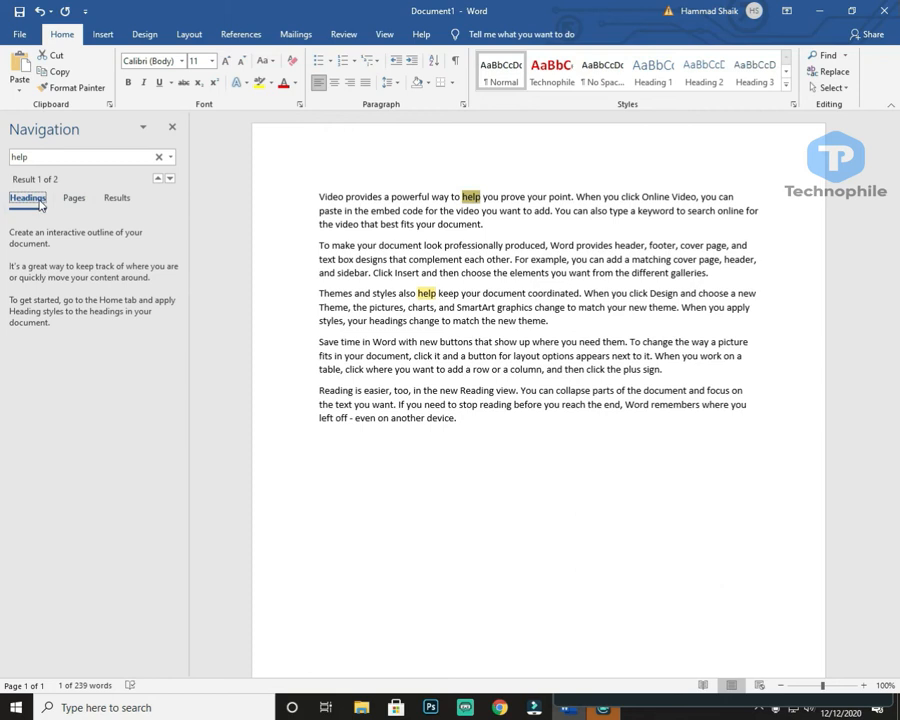
- Insert a line reading "Help" above the first paragraph and apply the Heading 1 style to it
{"action": "left_click", "coordinate": [459, 224]}
{"action": "left_click", "coordinate": [318, 196]}
{"action": "key", "text": "Return"}
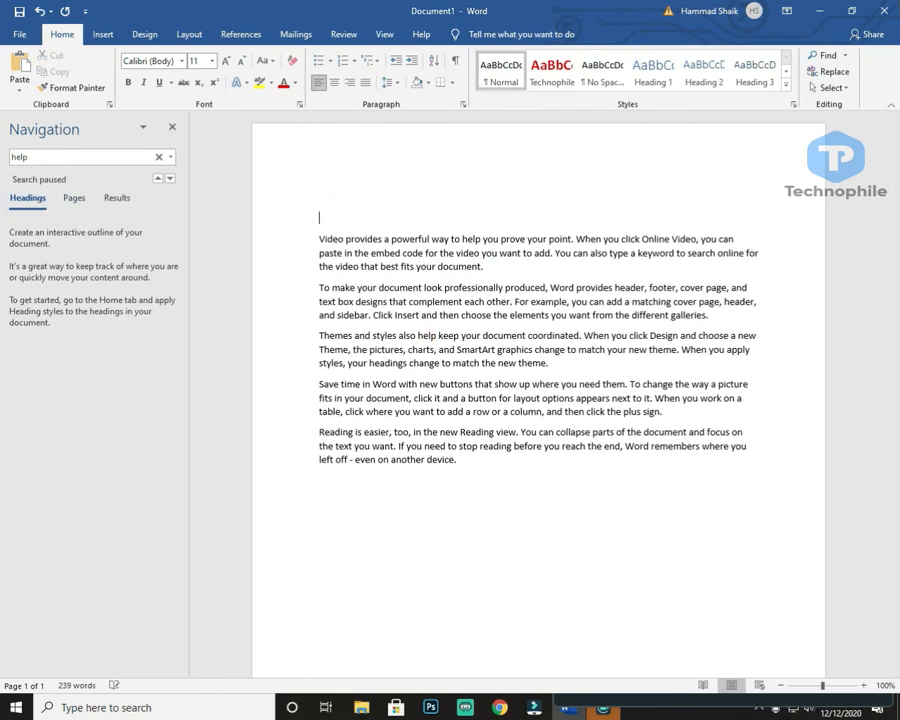
{"action": "type", "text": "Help"}
{"action": "double_click", "coordinate": [341, 222]}
{"action": "left_click", "coordinate": [653, 70]}
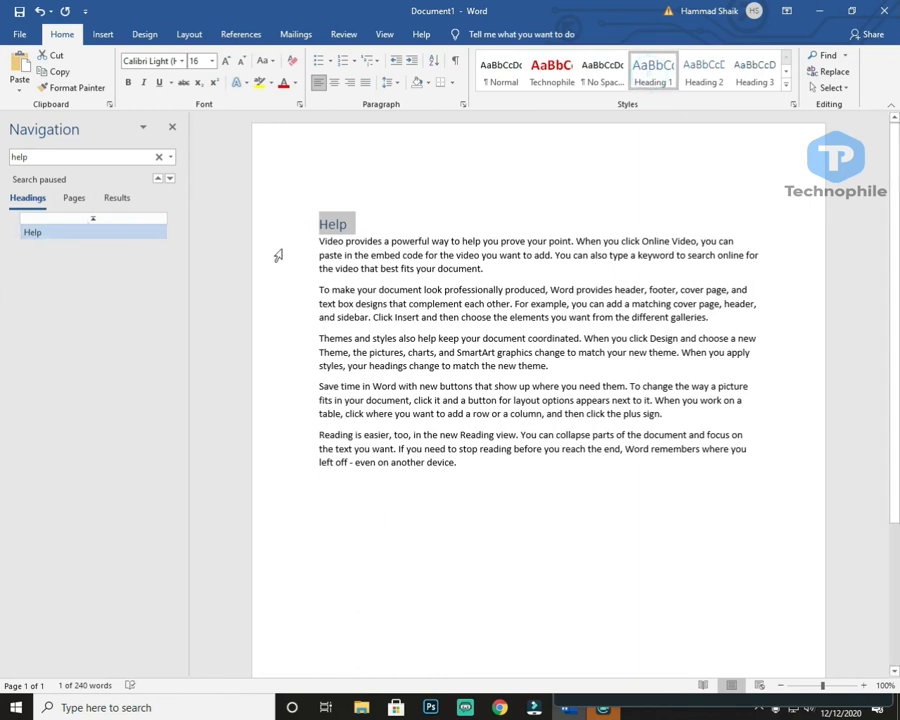
- Clear the document search and view the list of headings
{"action": "left_click", "coordinate": [158, 156]}
{"action": "left_click", "coordinate": [117, 183]}
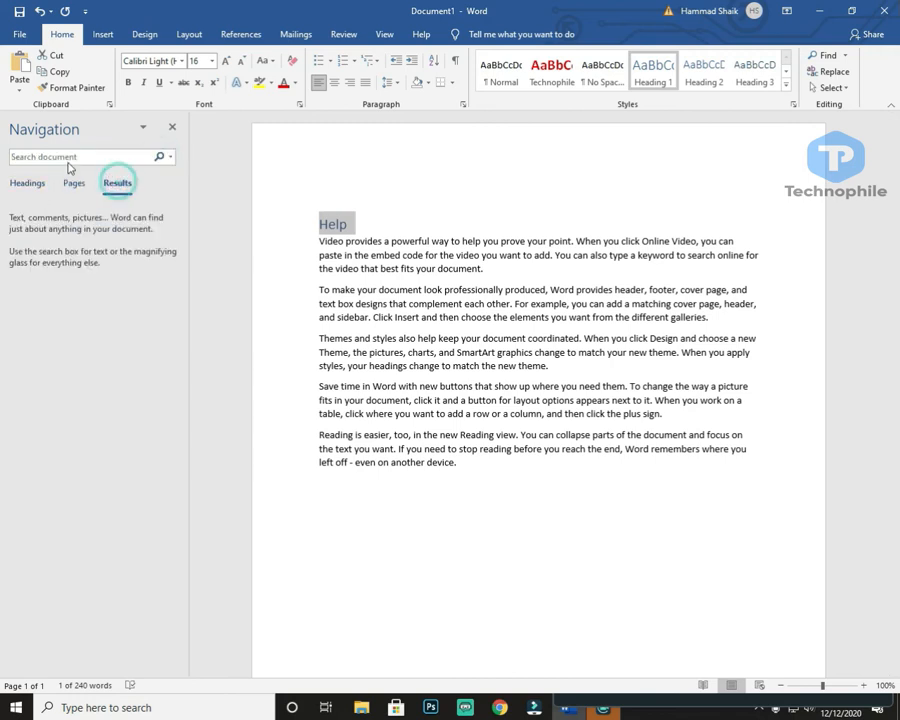
{"action": "left_click", "coordinate": [20, 183]}
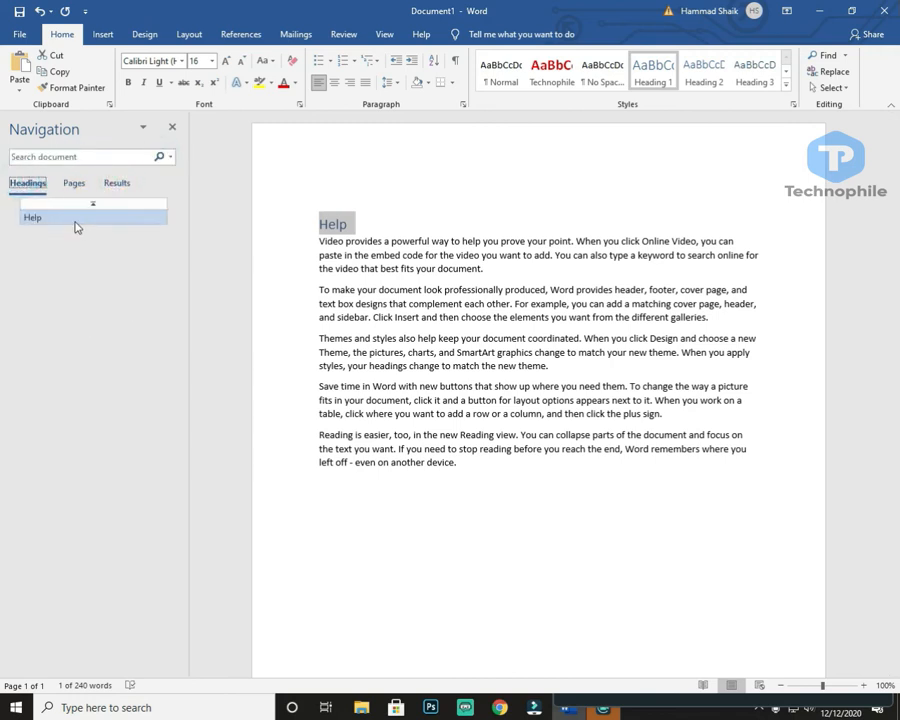
- Search the document for "help" again, jump to the matching Help heading, and close the navigation view
{"action": "left_click", "coordinate": [120, 183]}
{"action": "left_click", "coordinate": [62, 157]}
{"action": "type", "text": "help"}
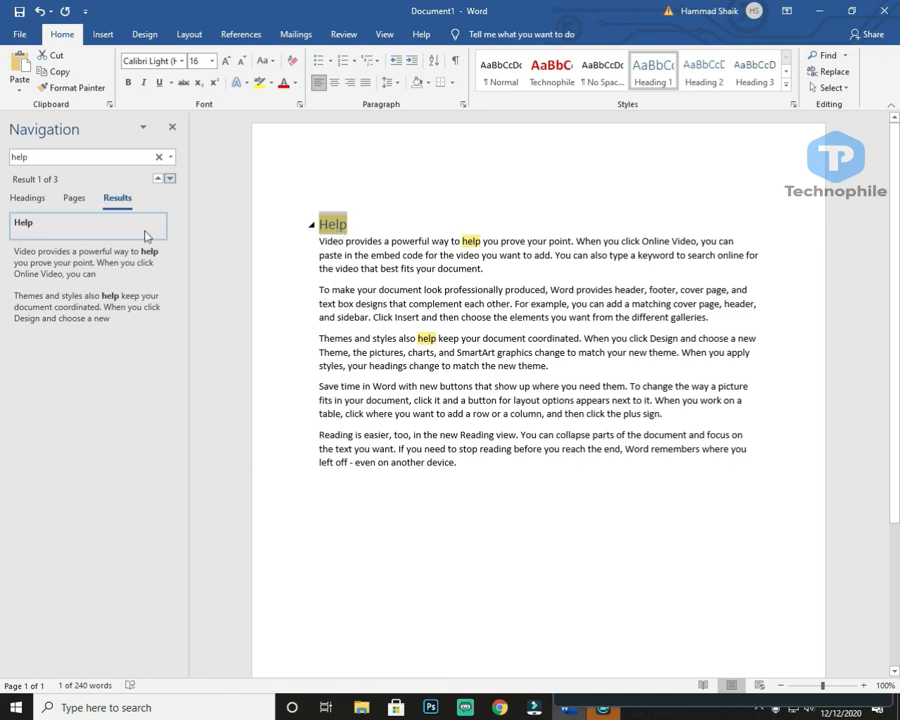
{"action": "left_click", "coordinate": [37, 232]}
{"action": "left_click", "coordinate": [28, 198]}
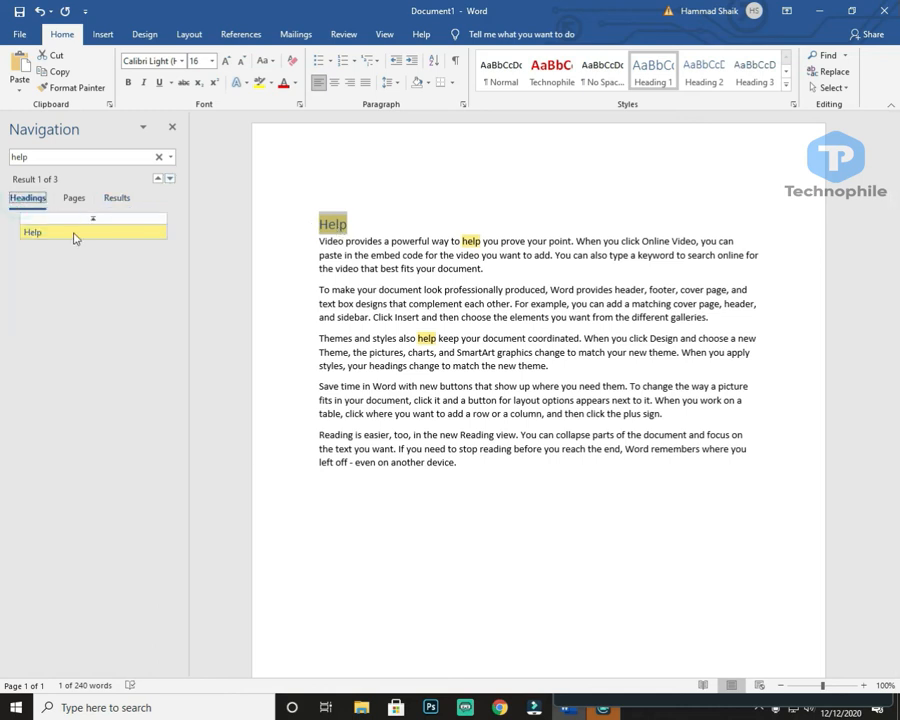
{"action": "left_click", "coordinate": [80, 233]}
{"action": "left_click", "coordinate": [117, 198]}
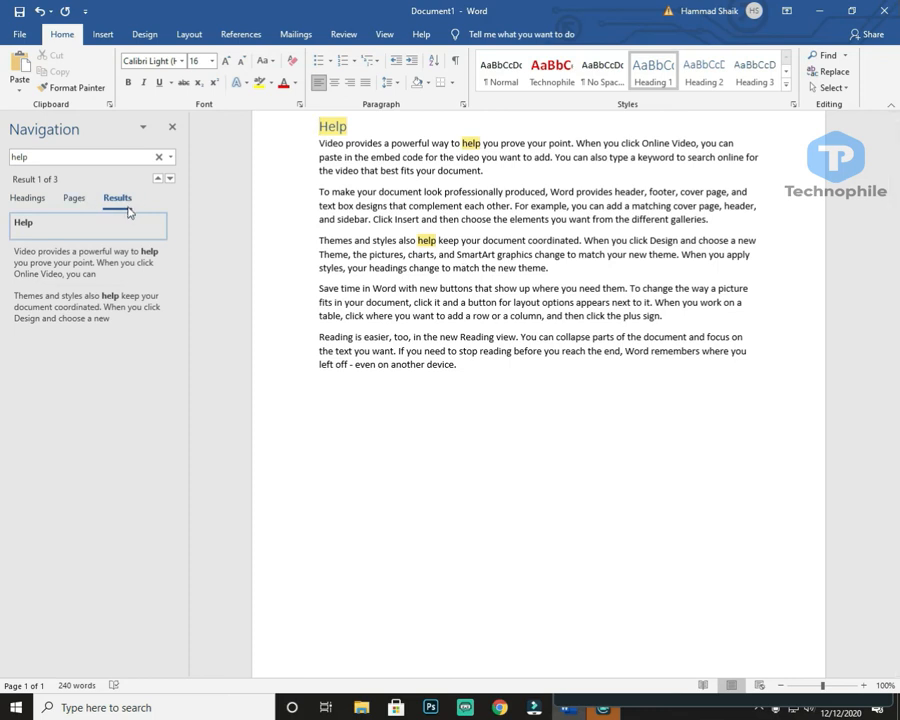
{"action": "left_click", "coordinate": [172, 127]}
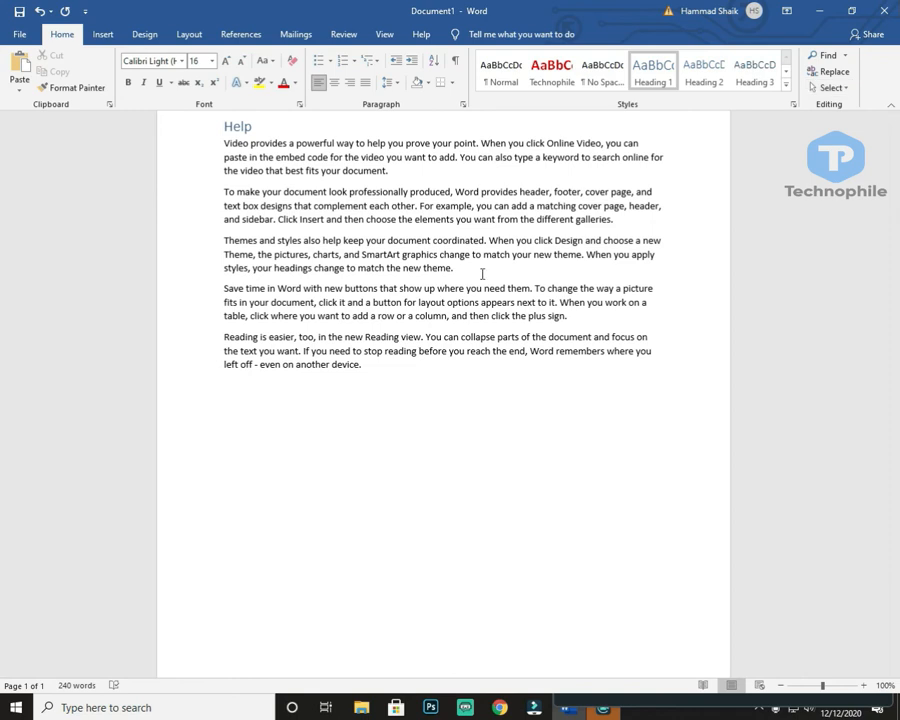
- Replace the first occurrence of "Video" with "Movie" using Find and Replace
{"action": "scroll", "coordinate": [215, 165], "scroll_direction": "up", "scroll_amount": 2}
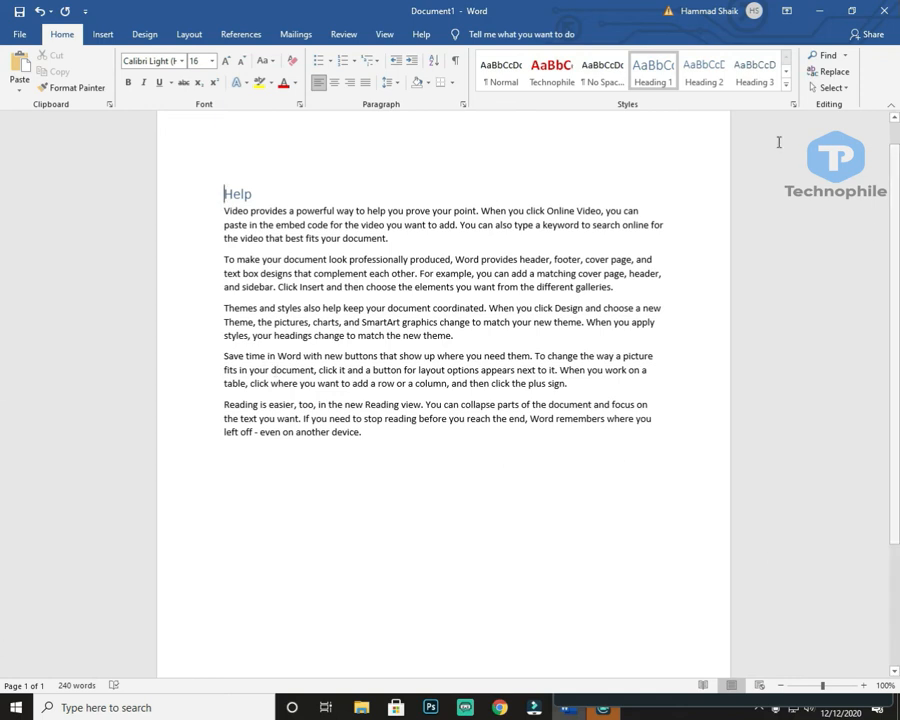
{"action": "left_click", "coordinate": [840, 74]}
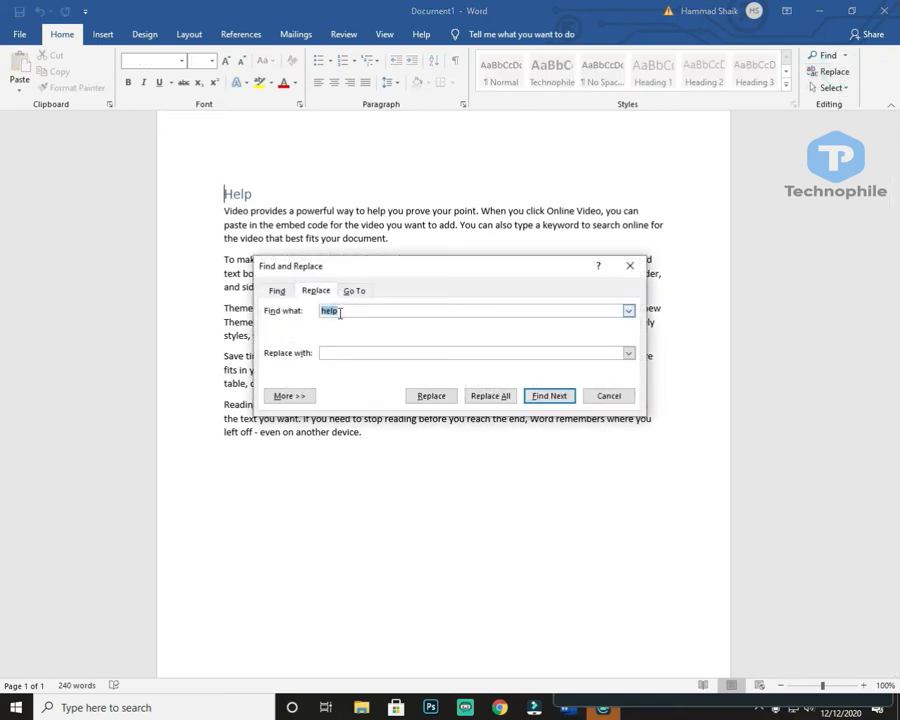
{"action": "key", "text": "BackSpace"}
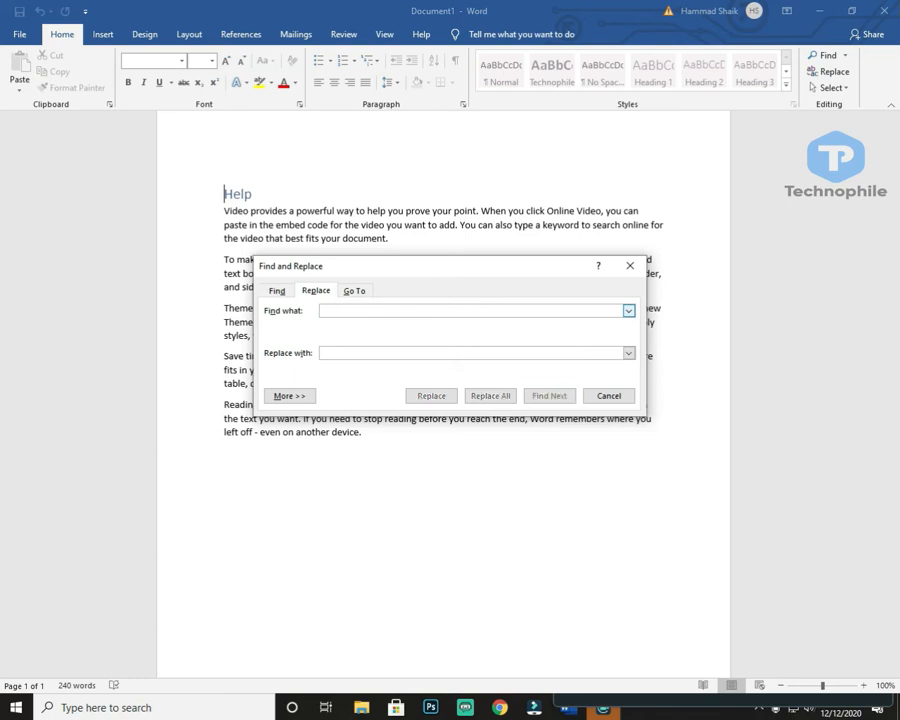
{"action": "type", "text": "Video"}
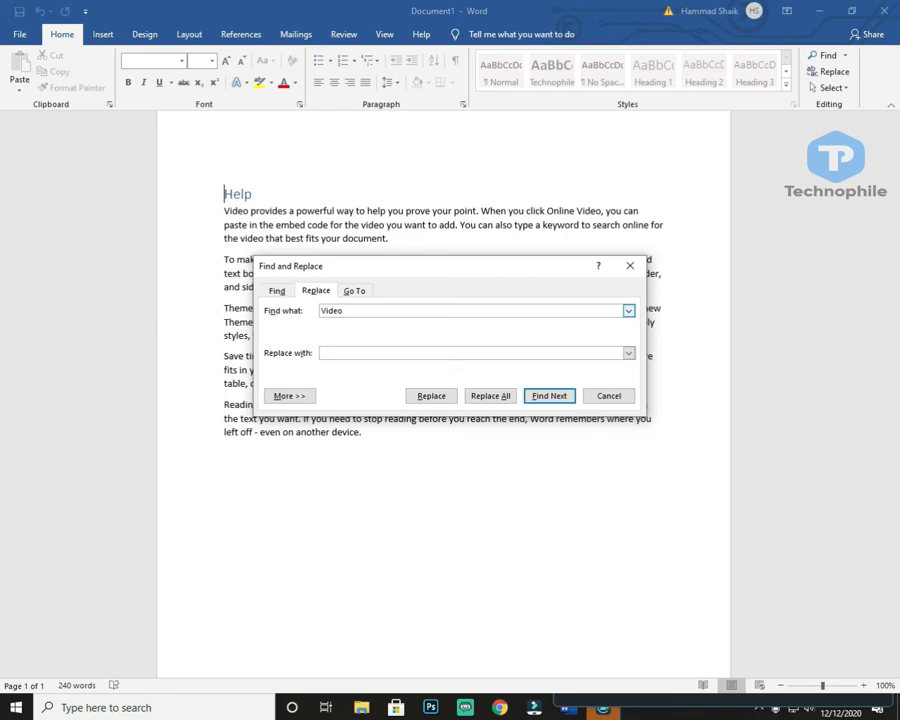
{"action": "left_click", "coordinate": [368, 355]}
{"action": "type", "text": "Movie"}
{"action": "left_click", "coordinate": [418, 399]}
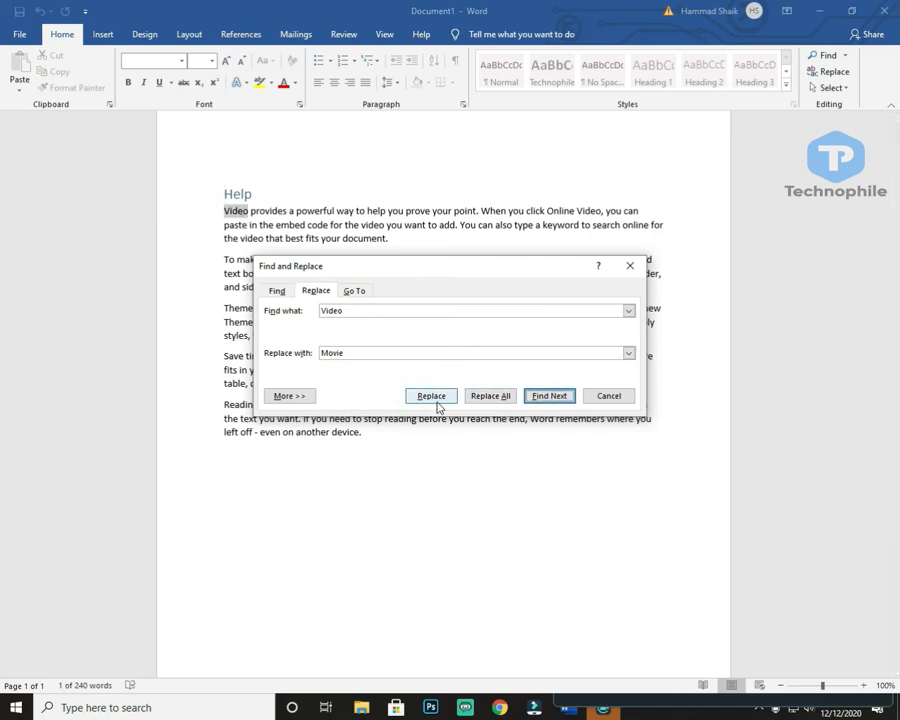
{"action": "left_click_drag", "start_coordinate": [365, 268], "coordinate": [701, 148]}
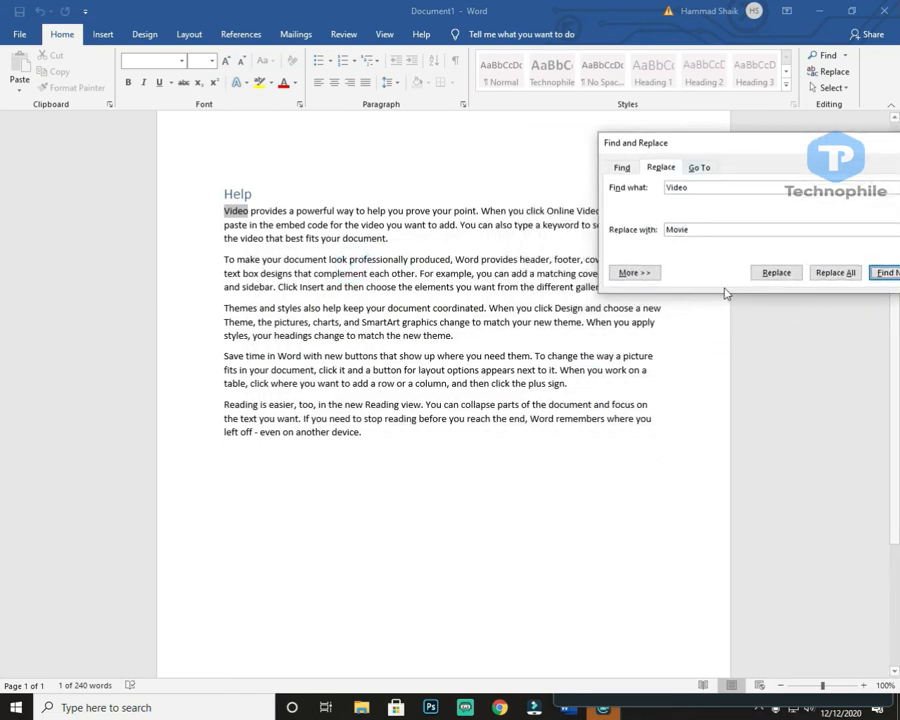
{"action": "left_click", "coordinate": [785, 274]}
- Find the next match, replace all remaining occurrences of "Video" with "Movie", and close Find and Replace
{"action": "left_click_drag", "start_coordinate": [687, 150], "coordinate": [338, 366]}
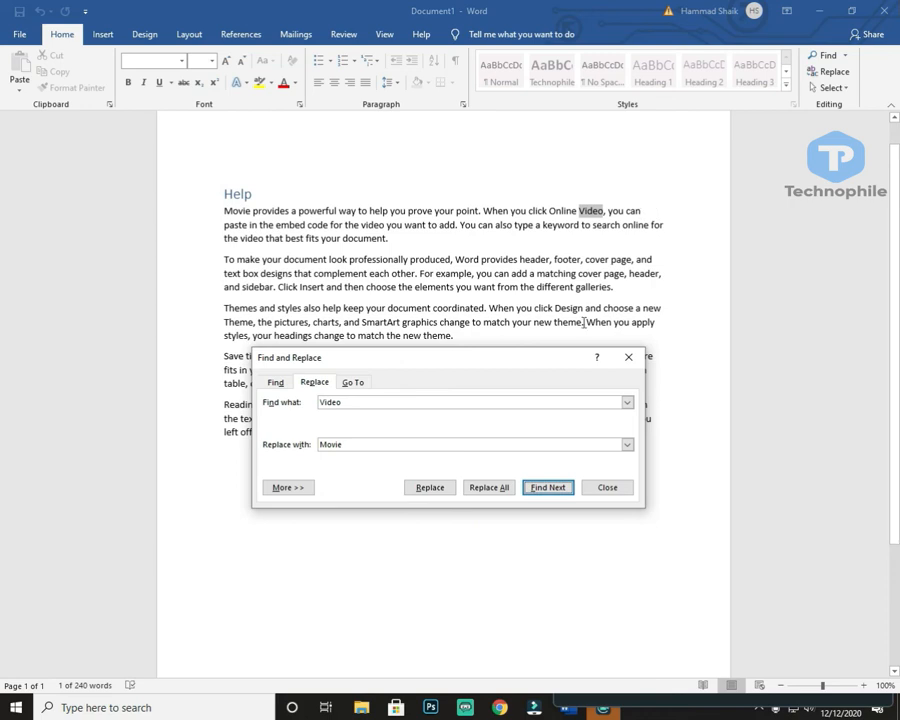
{"action": "left_click", "coordinate": [546, 486]}
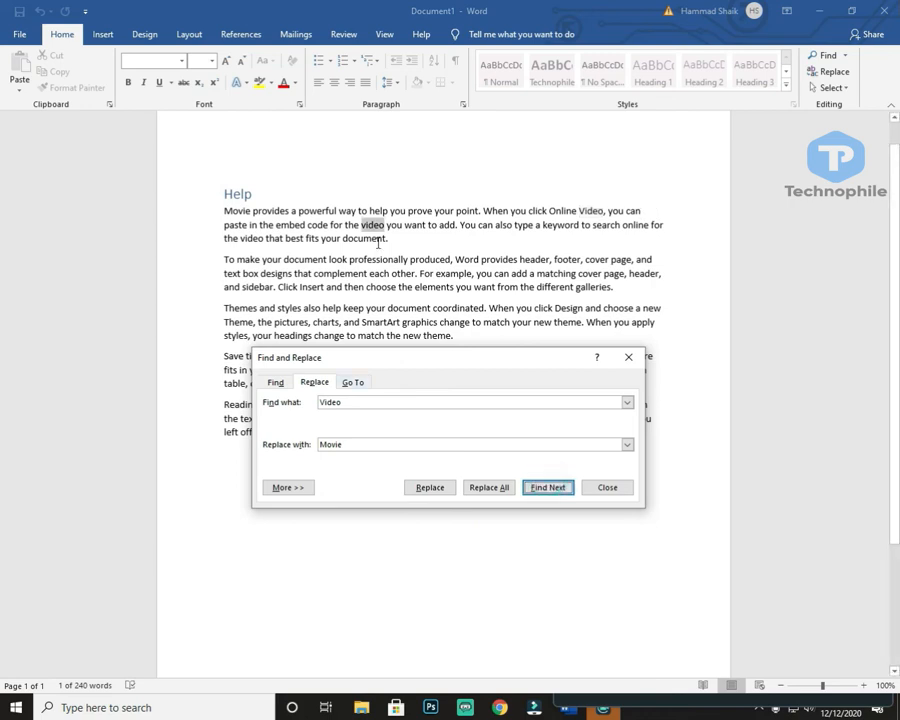
{"action": "left_click", "coordinate": [500, 491]}
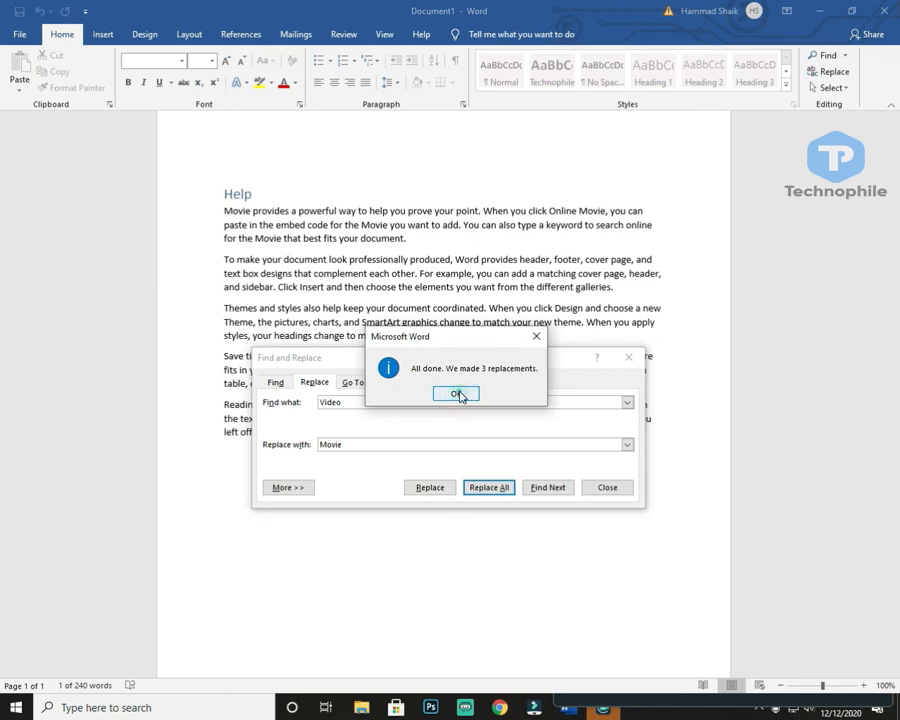
{"action": "left_click", "coordinate": [458, 393]}
{"action": "left_click", "coordinate": [600, 487]}
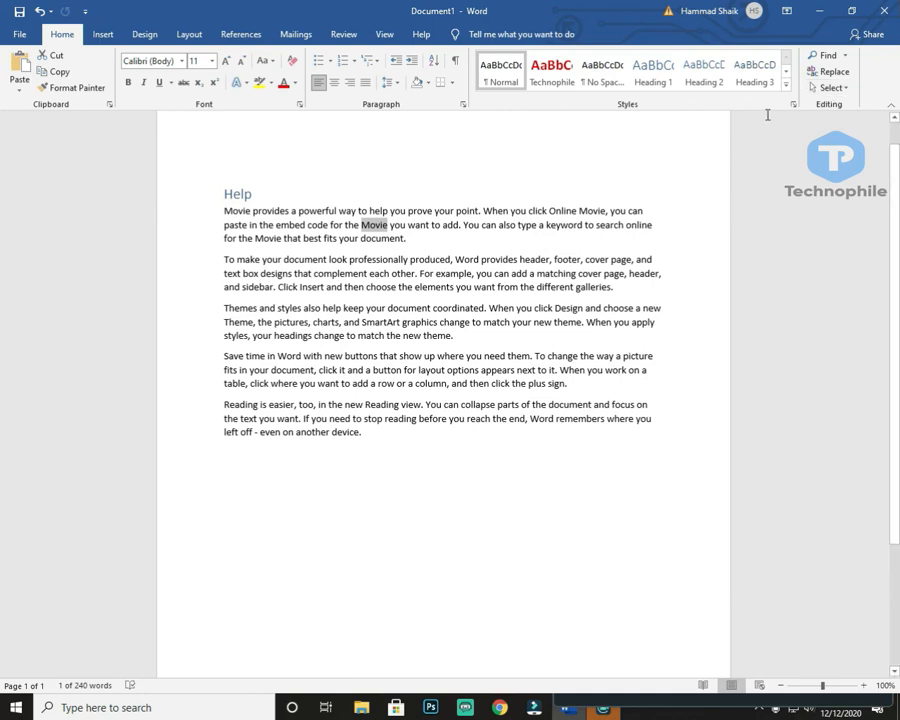
{"action": "left_click", "coordinate": [287, 279]}
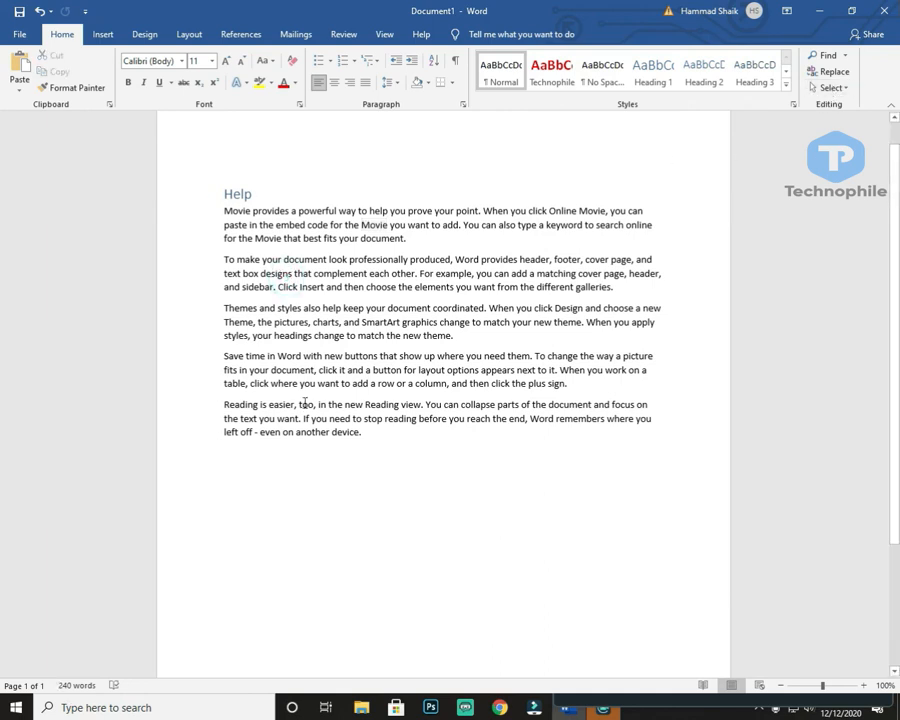
{"action": "left_click_drag", "start_coordinate": [373, 446], "coordinate": [269, 405]}
{"action": "left_click", "coordinate": [306, 323]}
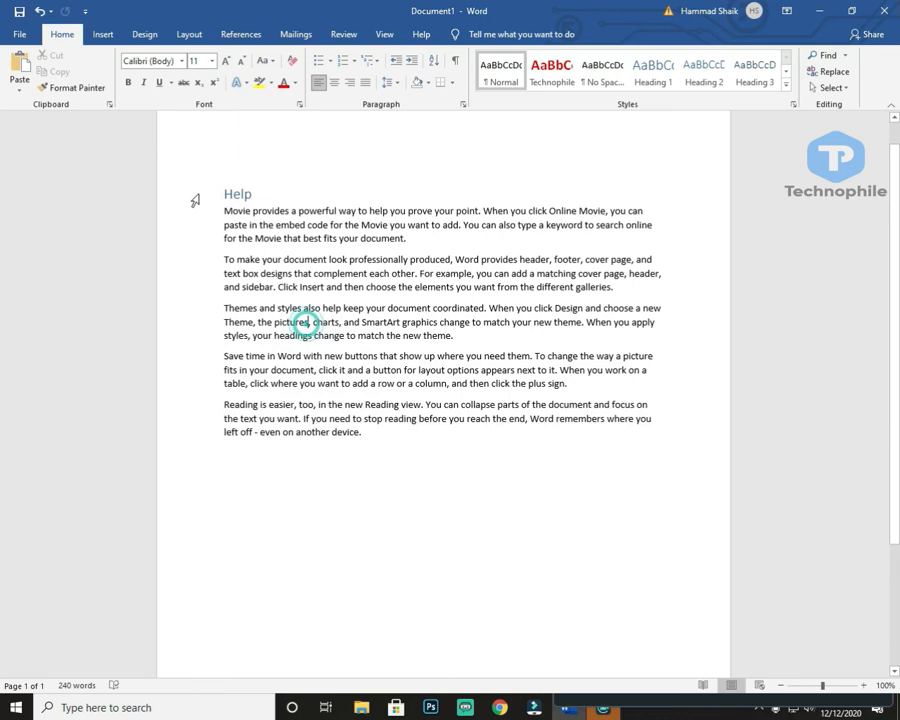
{"action": "left_click_drag", "start_coordinate": [222, 193], "coordinate": [368, 274]}
- Select the entire contents of the document with the Select All command
{"action": "left_click", "coordinate": [426, 350]}
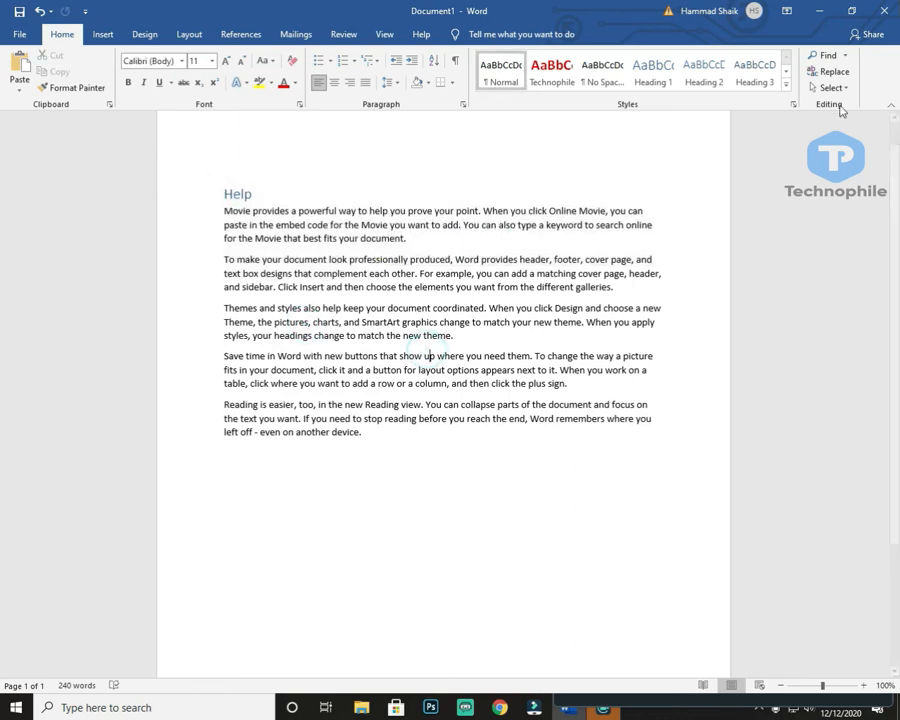
{"action": "left_click", "coordinate": [836, 88]}
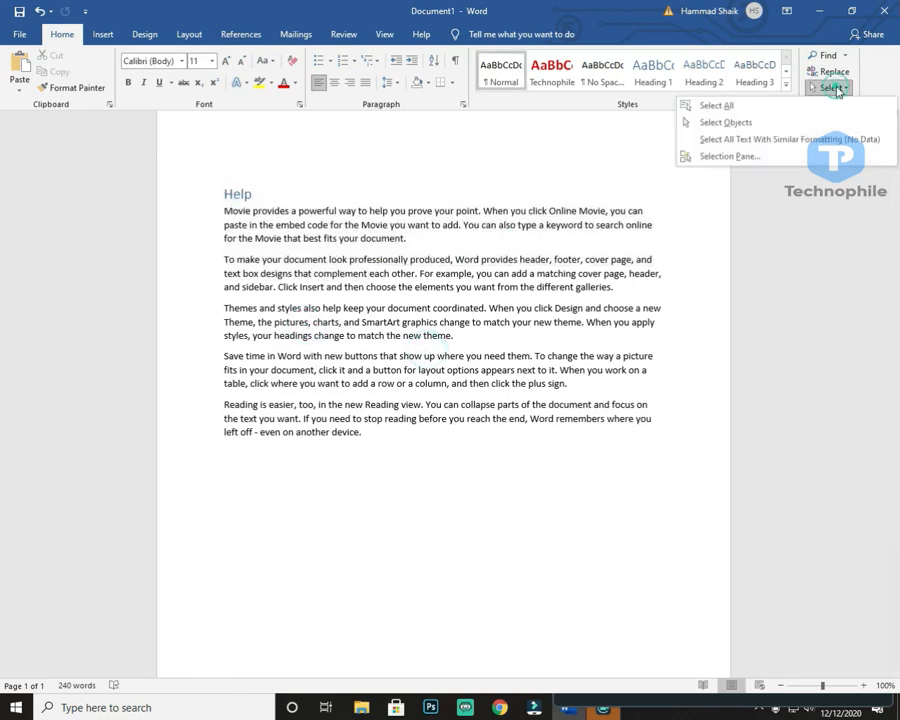
{"action": "left_click", "coordinate": [745, 107]}
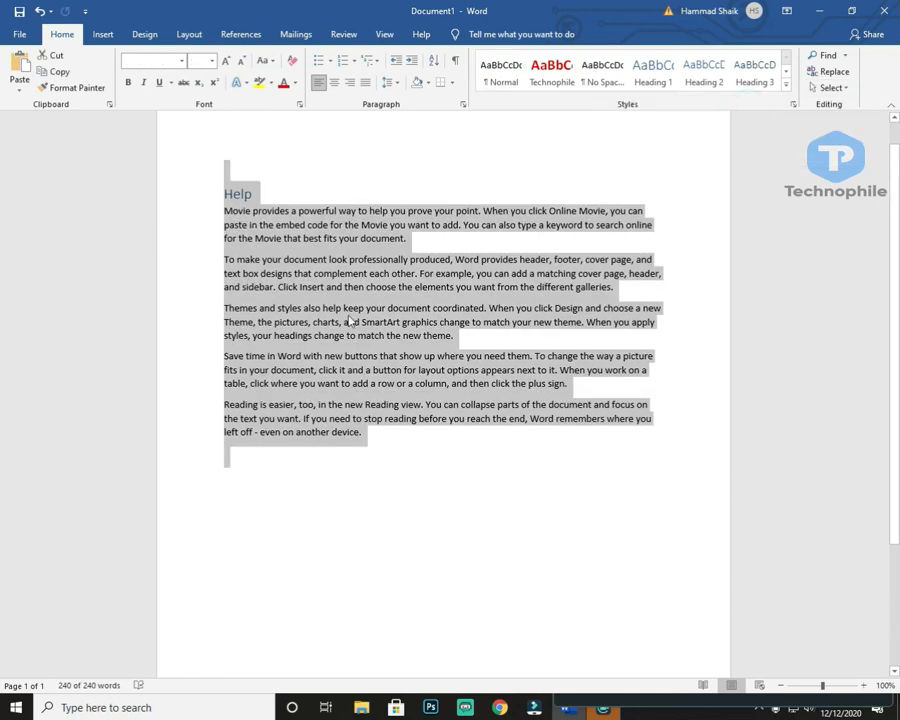
{"action": "left_click", "coordinate": [535, 262]}
{"action": "left_click", "coordinate": [830, 87]}
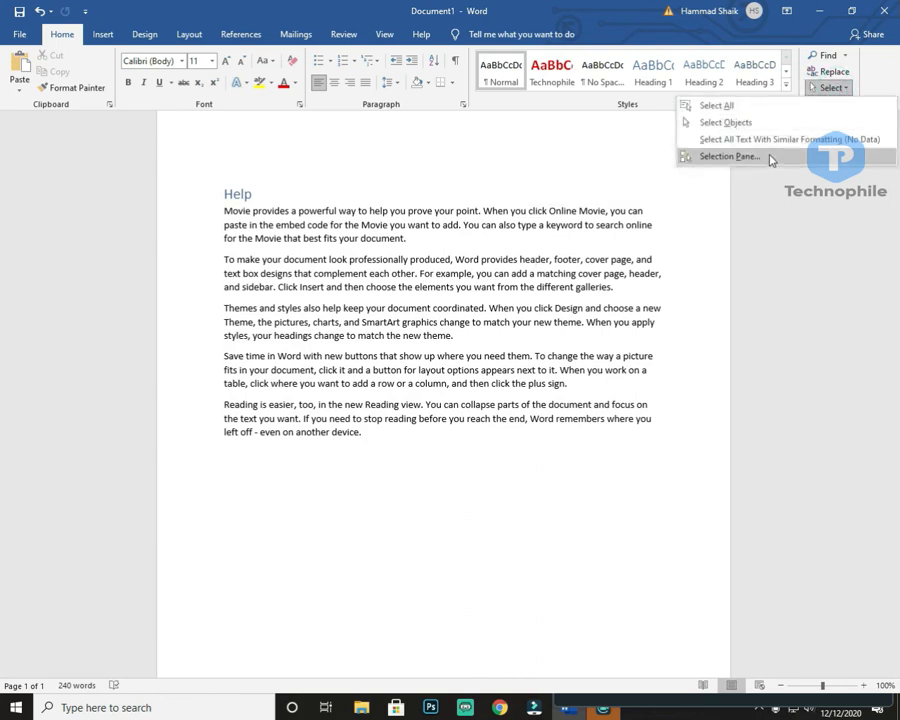
{"action": "left_click", "coordinate": [103, 34]}
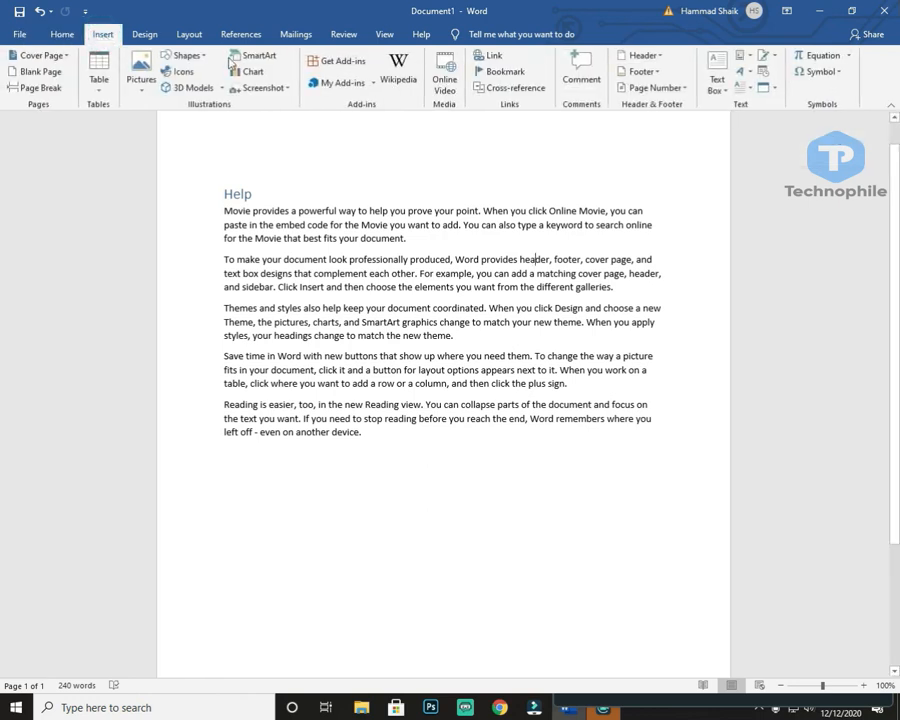
{"action": "left_click", "coordinate": [62, 34]}
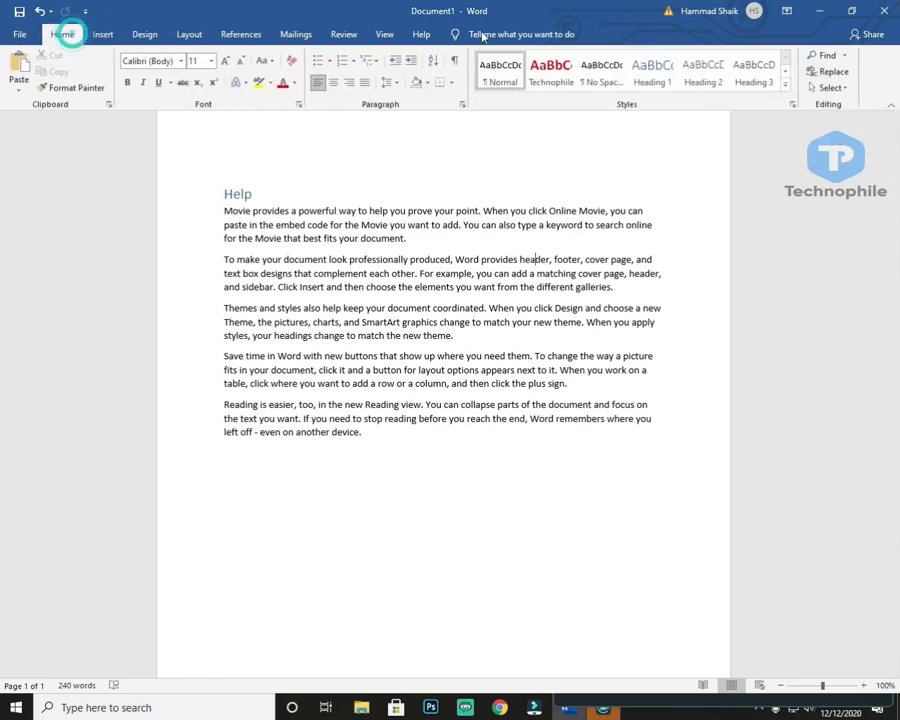
{"action": "left_click", "coordinate": [824, 88]}
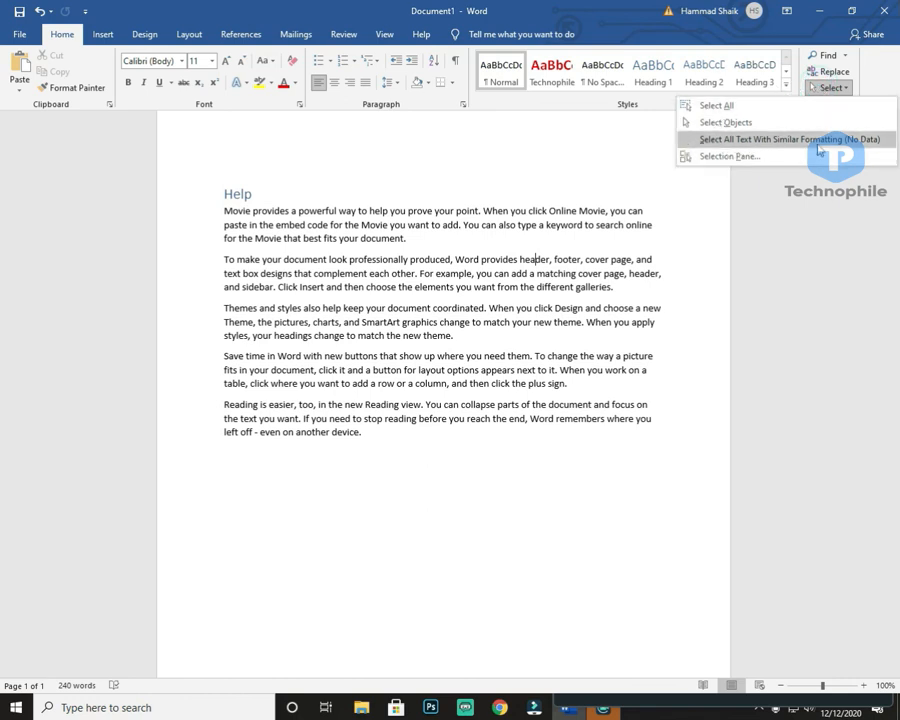
{"action": "left_click", "coordinate": [318, 249]}
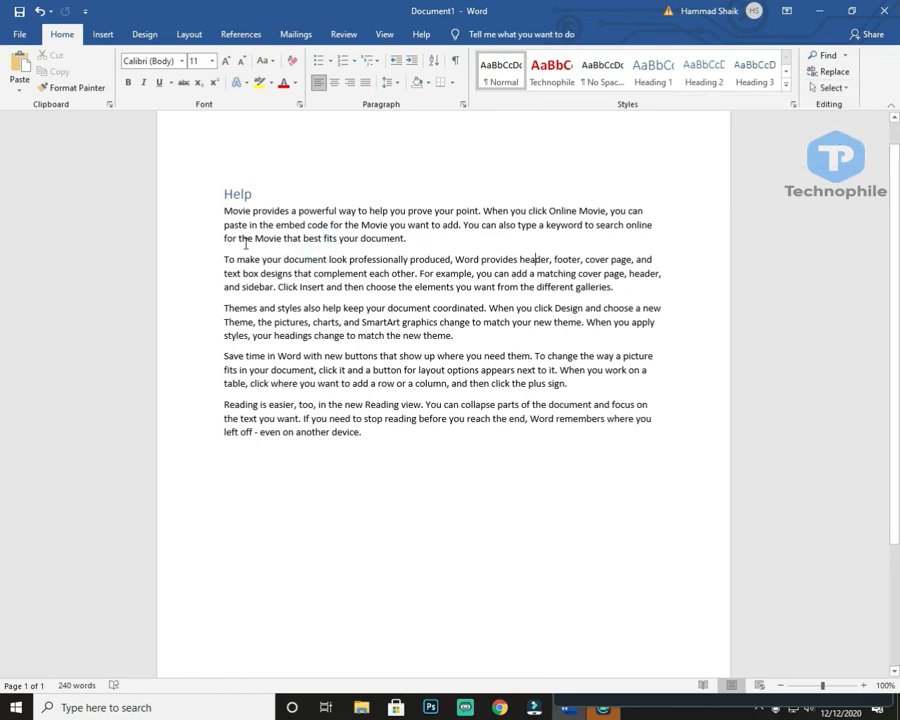
- Make the word "Movie" at the start of the first paragraph bold and red
{"action": "left_click_drag", "start_coordinate": [225, 210], "coordinate": [251, 212]}
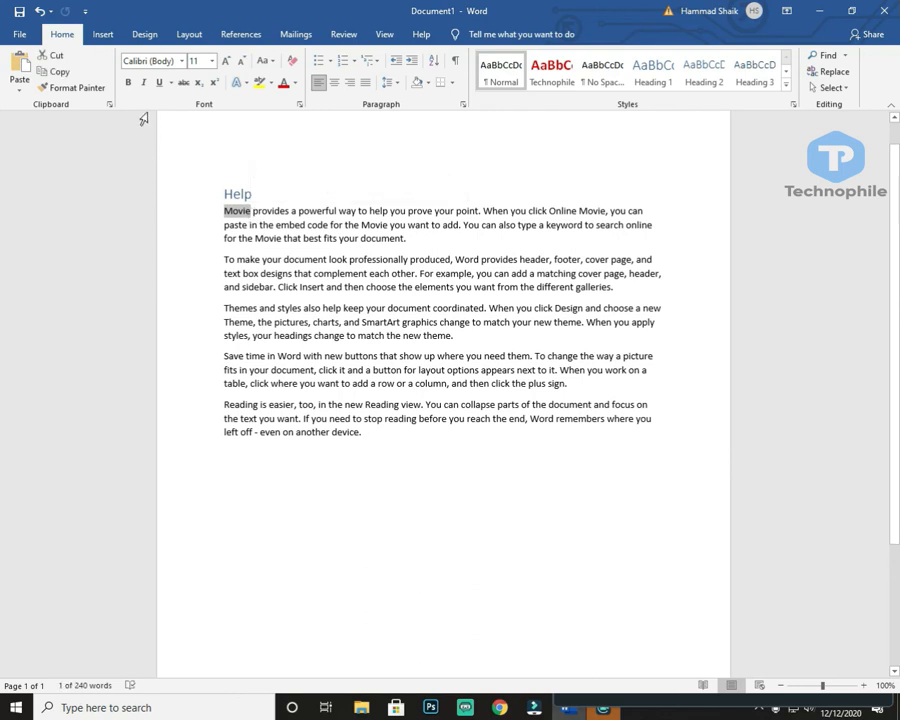
{"action": "left_click", "coordinate": [128, 82]}
{"action": "left_click", "coordinate": [284, 84]}
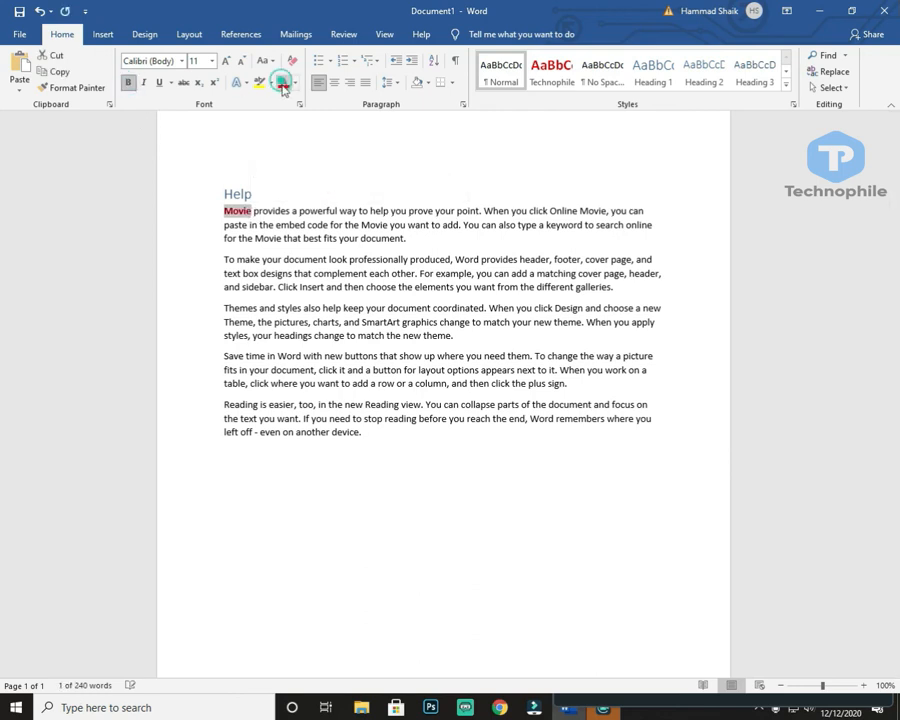
- Make the passage from "where you want to add a row" through "You can collapse" and the third paragraph's "When you click" bold and red
{"action": "left_click_drag", "start_coordinate": [459, 403], "coordinate": [272, 383]}
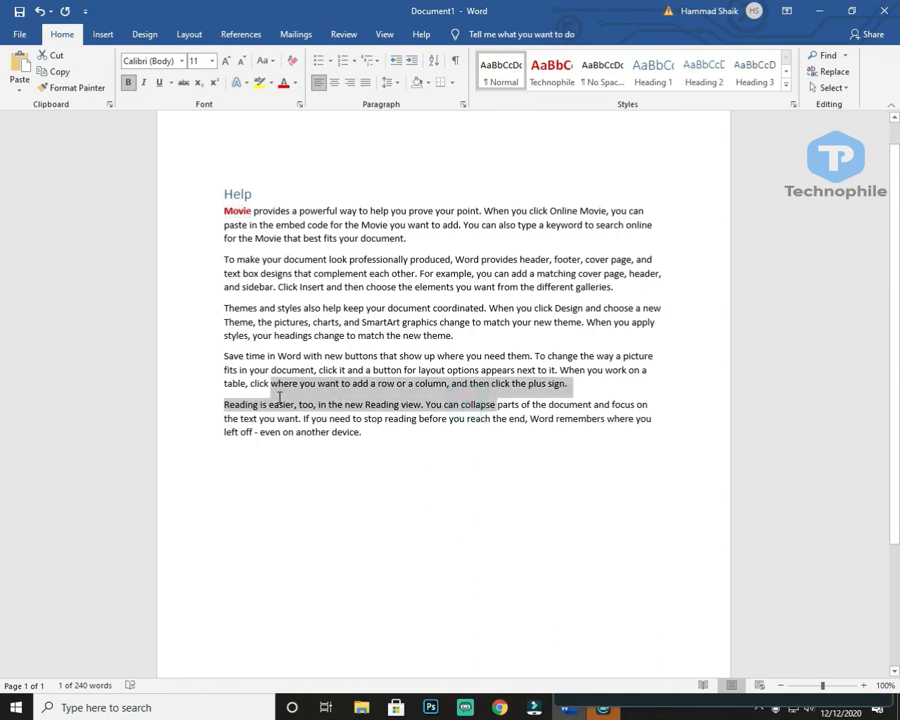
{"action": "left_click", "coordinate": [128, 82]}
{"action": "left_click", "coordinate": [284, 84]}
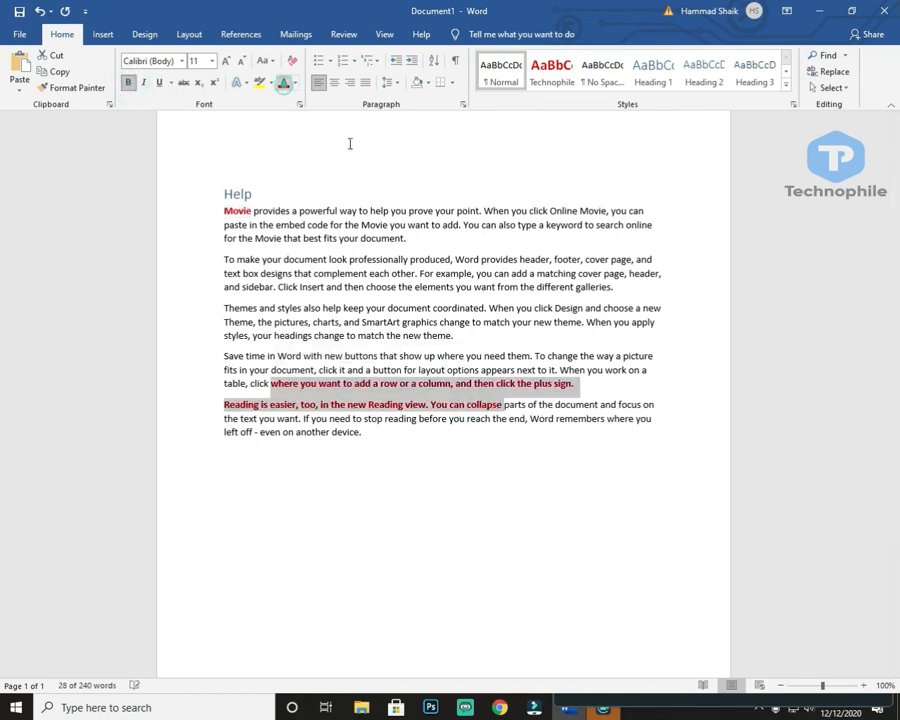
{"action": "left_click_drag", "start_coordinate": [507, 313], "coordinate": [551, 311]}
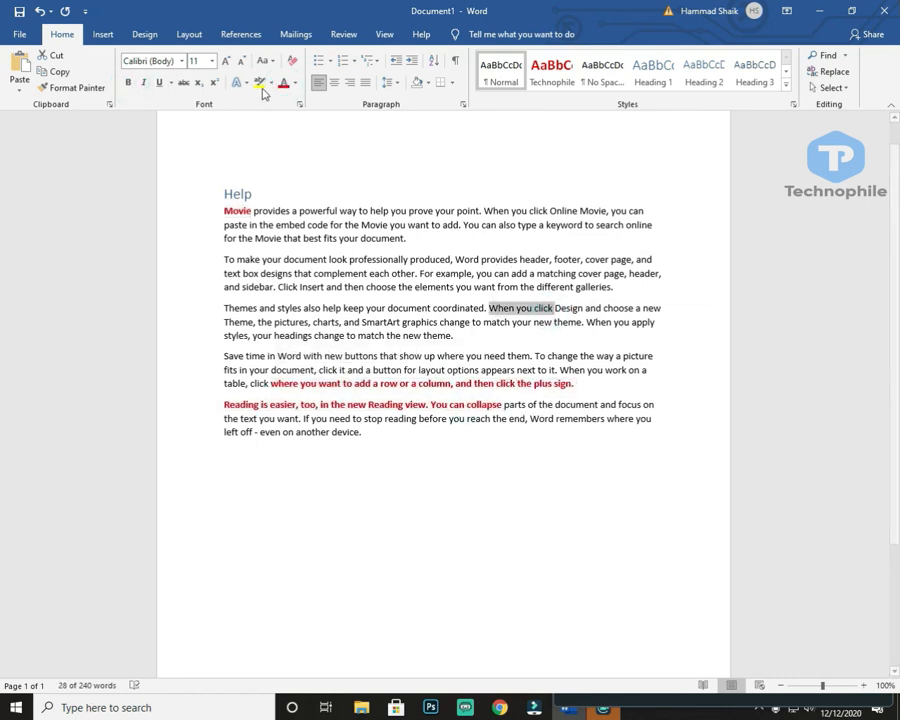
{"action": "left_click", "coordinate": [128, 82]}
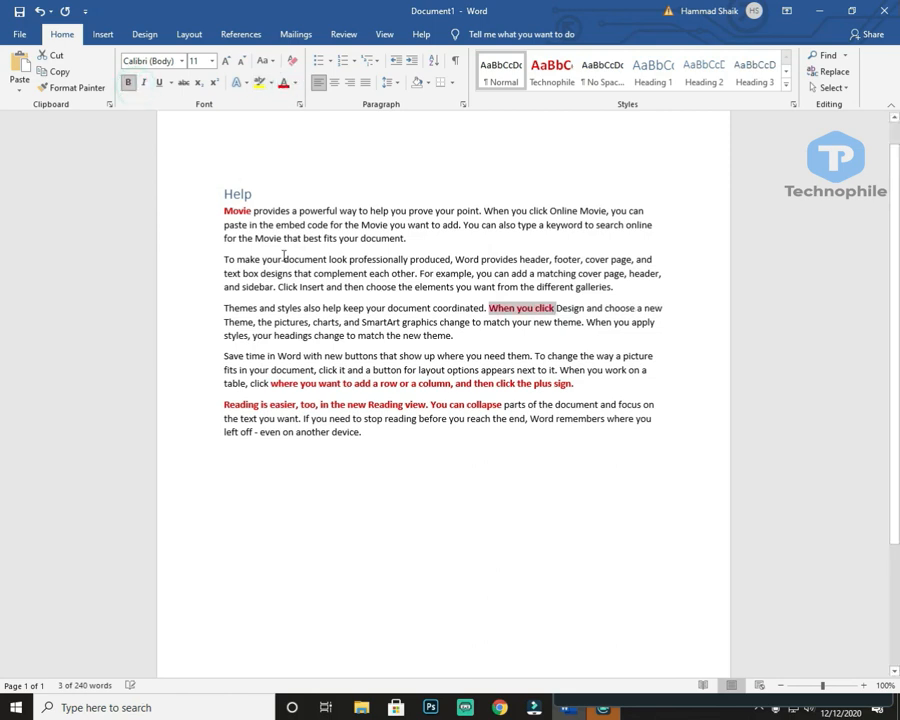
- Select all text formatted like the bold red "Movie" with Select All Text With Similar Formatting, and clear the selection
{"action": "left_click_drag", "start_coordinate": [225, 211], "coordinate": [249, 214]}
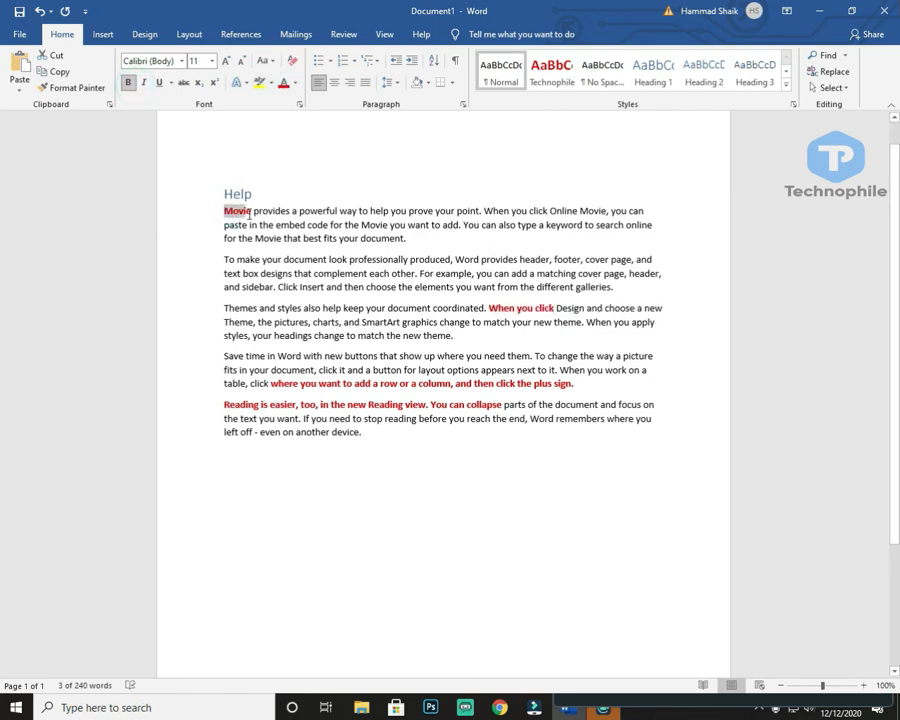
{"action": "left_click", "coordinate": [832, 88]}
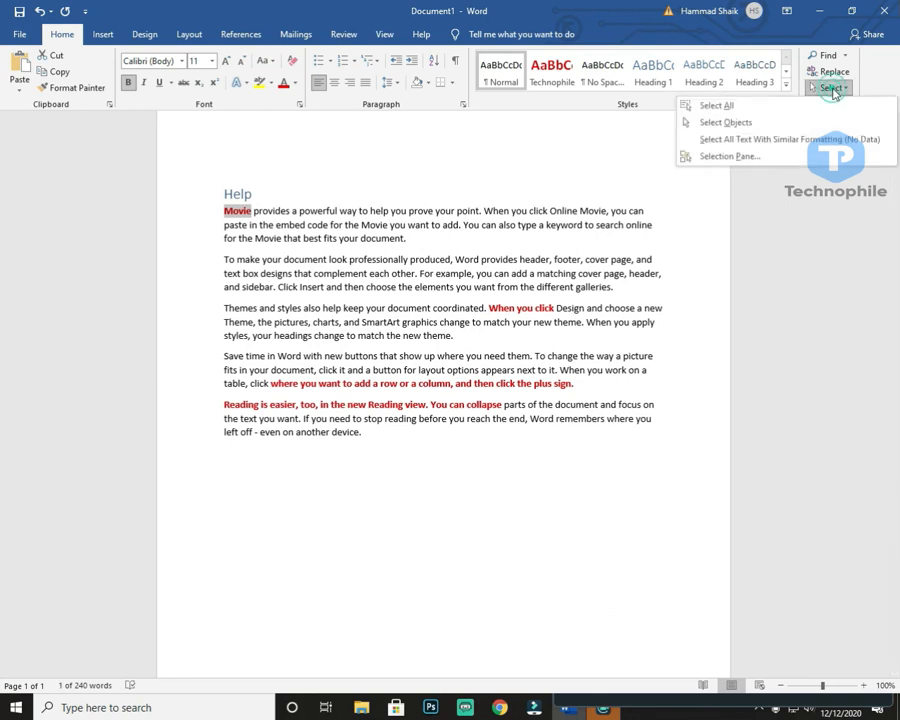
{"action": "left_click", "coordinate": [839, 141]}
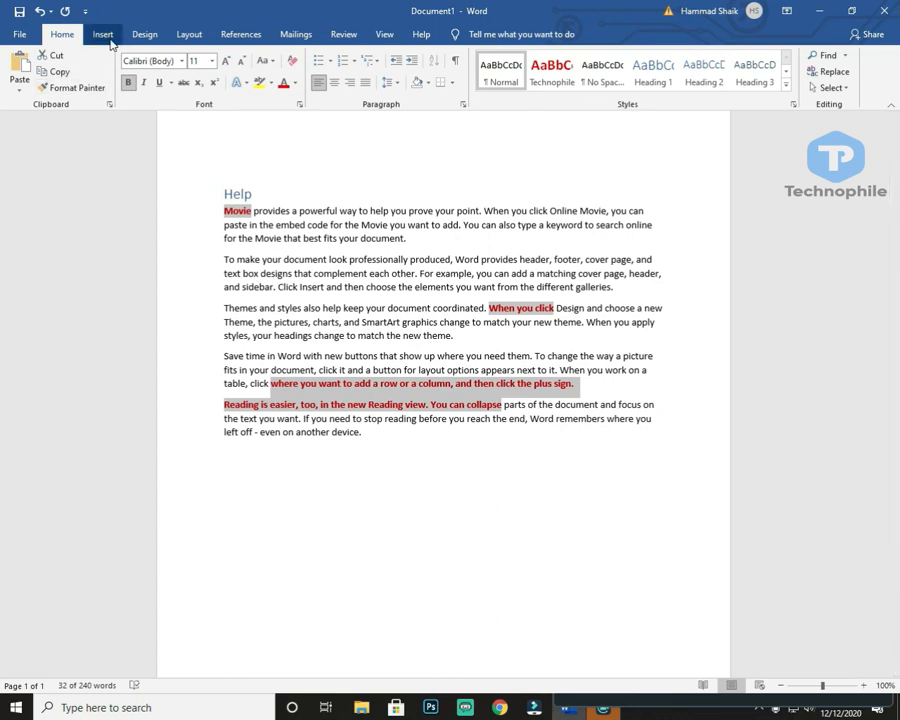
{"action": "left_click", "coordinate": [494, 444]}
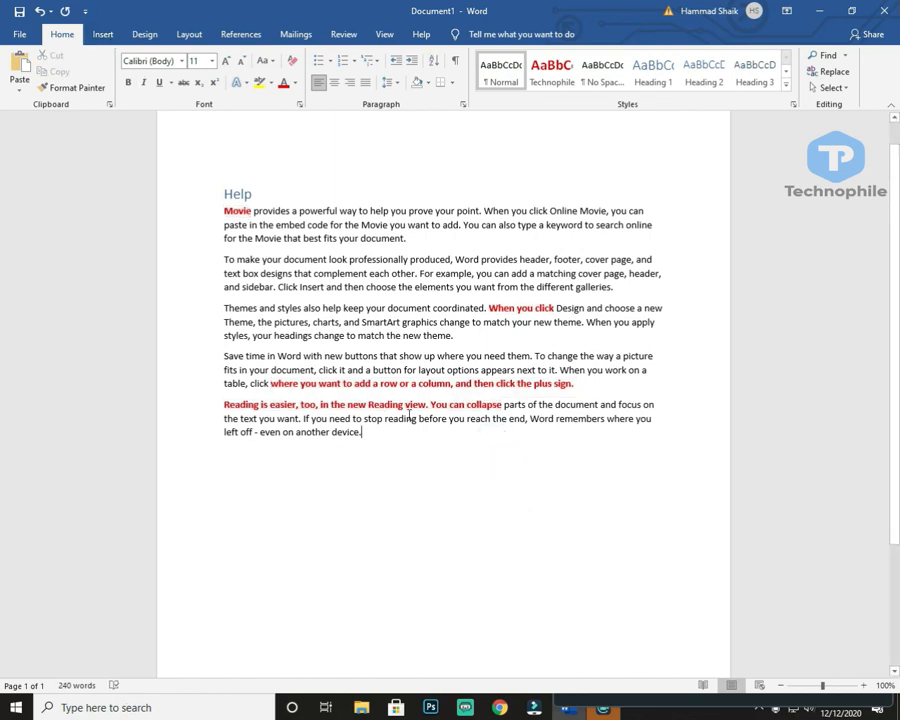